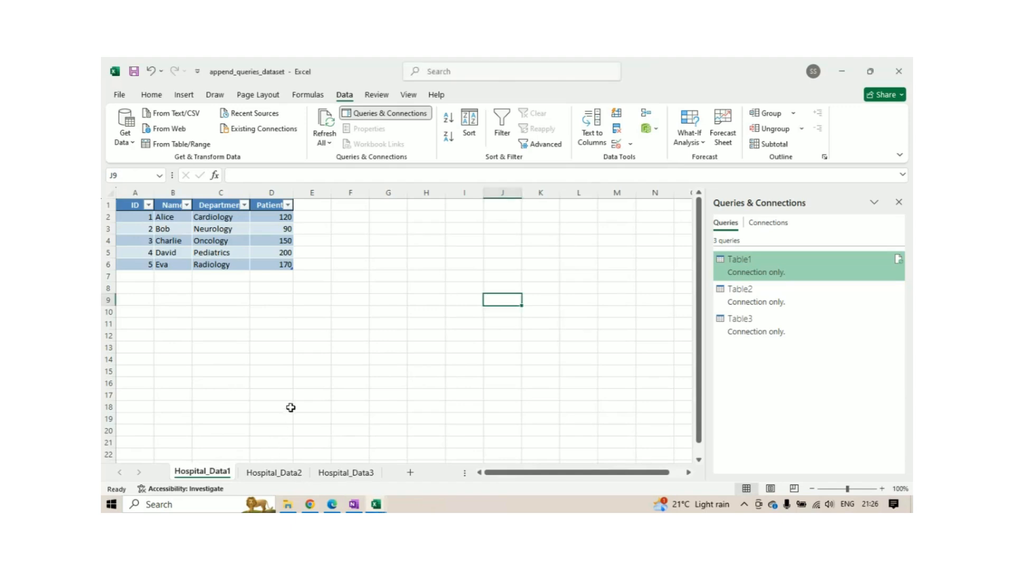
Open the Table1 query in Power Query Editor and refresh its preview.
click(288, 371)
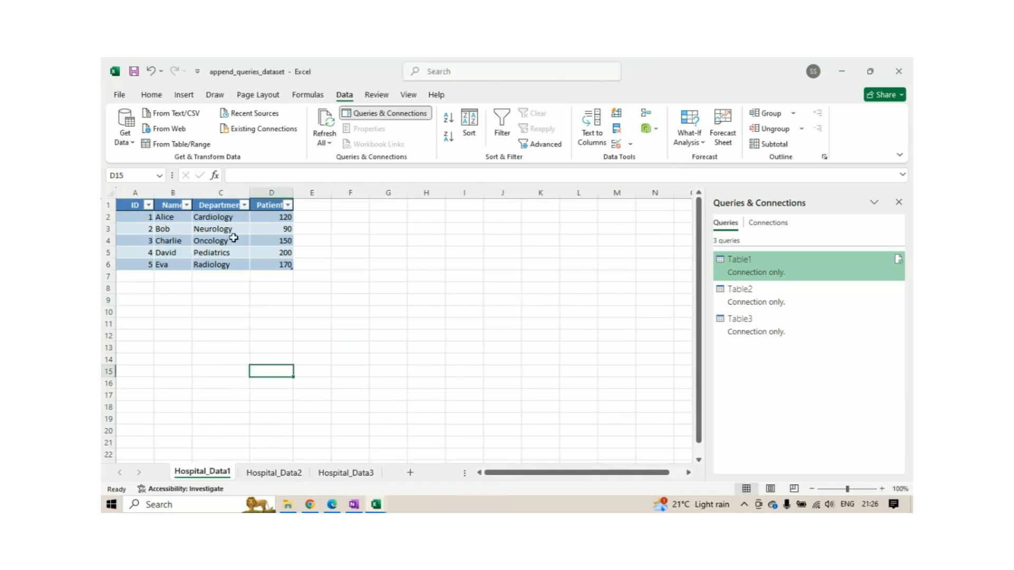
click(233, 238)
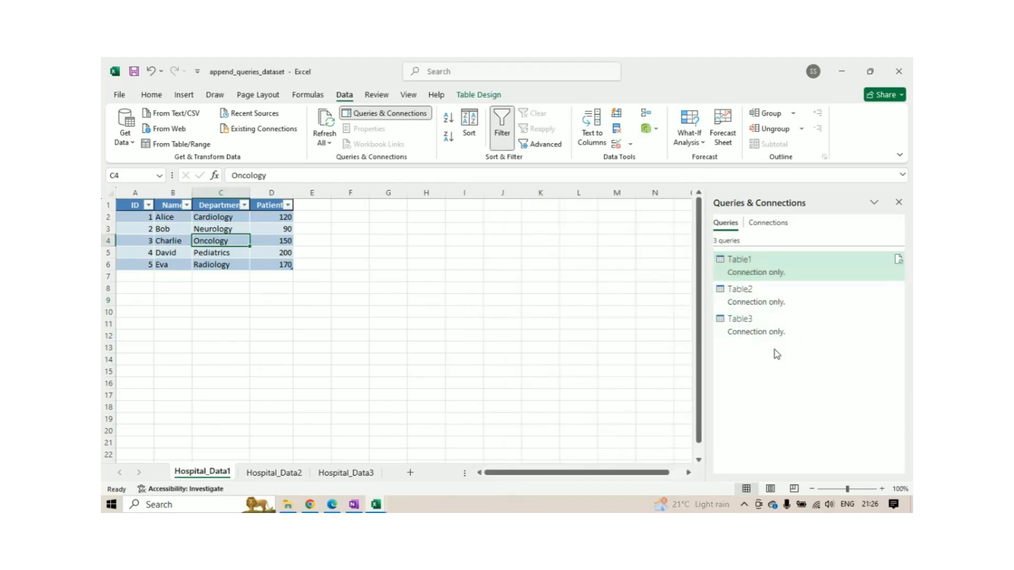
double_click(752, 270)
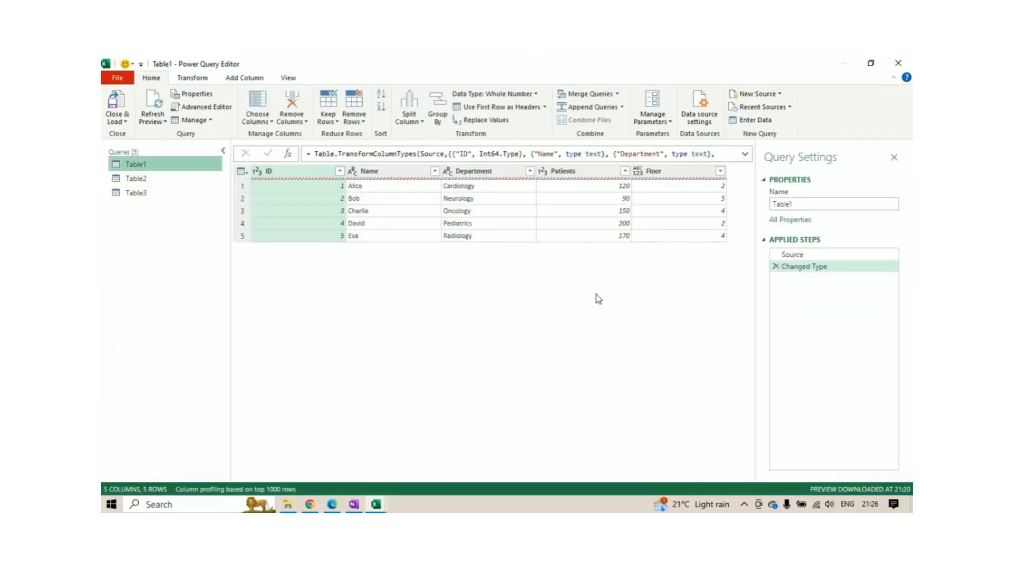
click(398, 171)
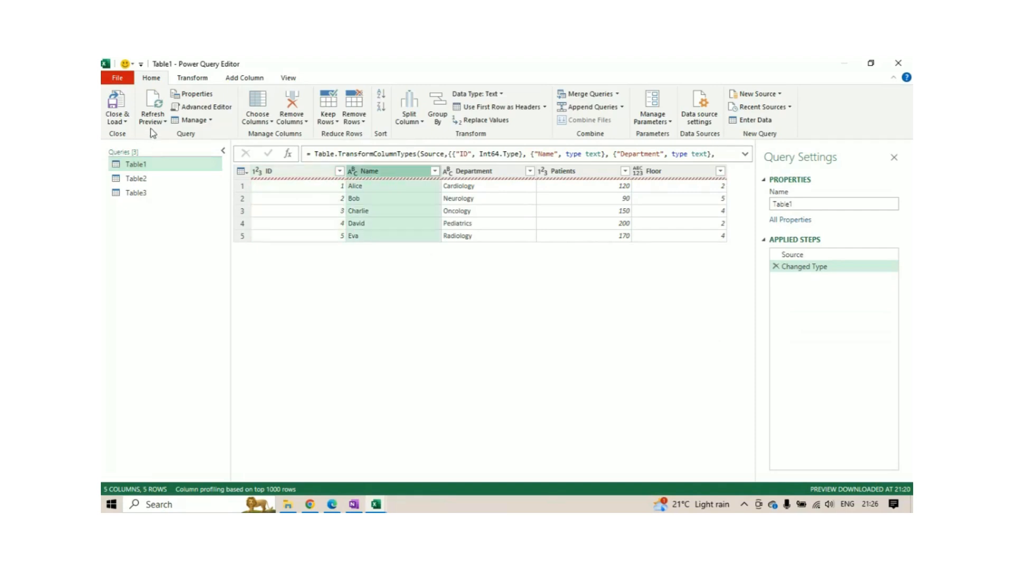
click(153, 121)
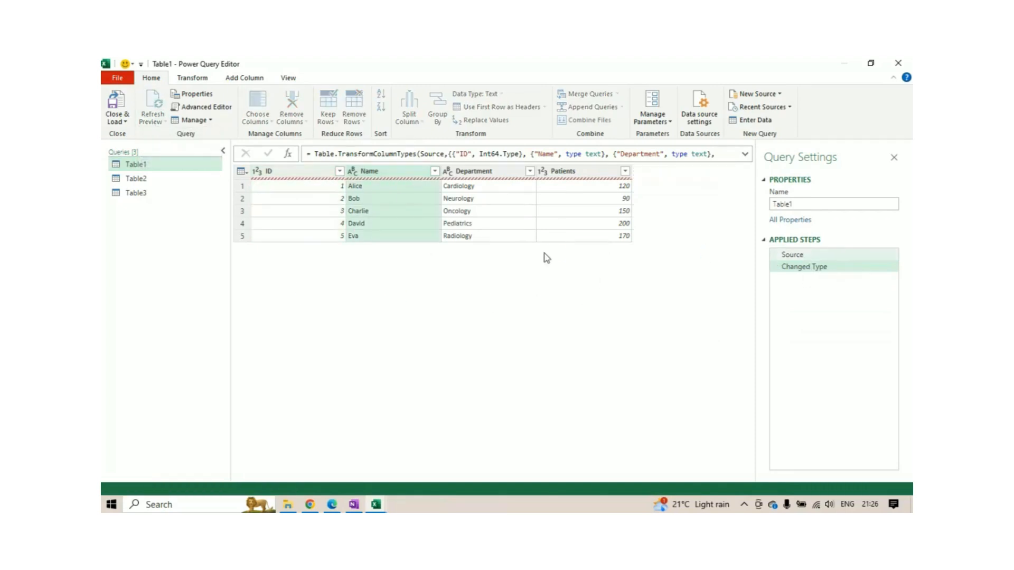
Inspect the Source step of the Table1 query and its ID column.
click(792, 255)
click(776, 267)
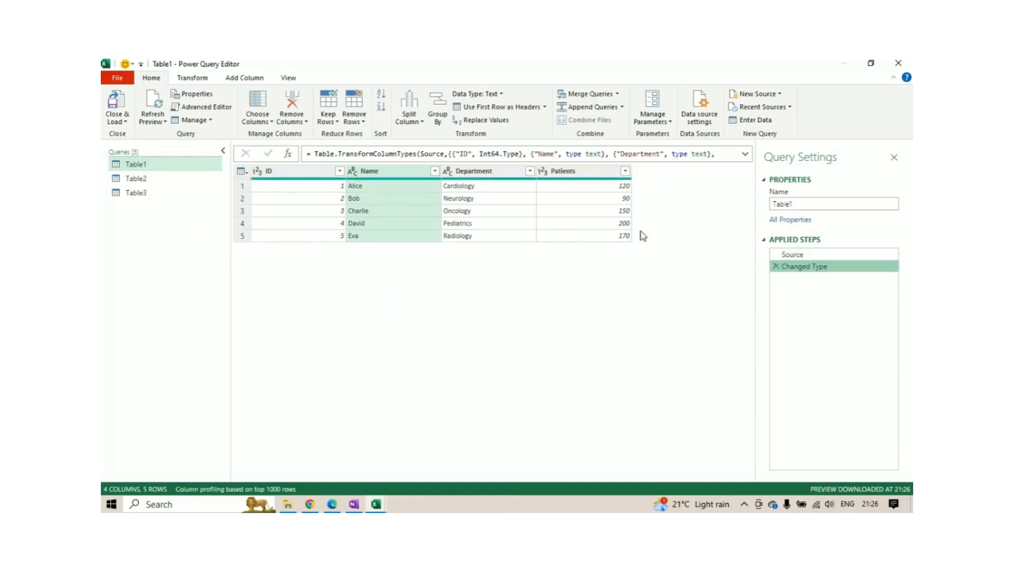
click(792, 256)
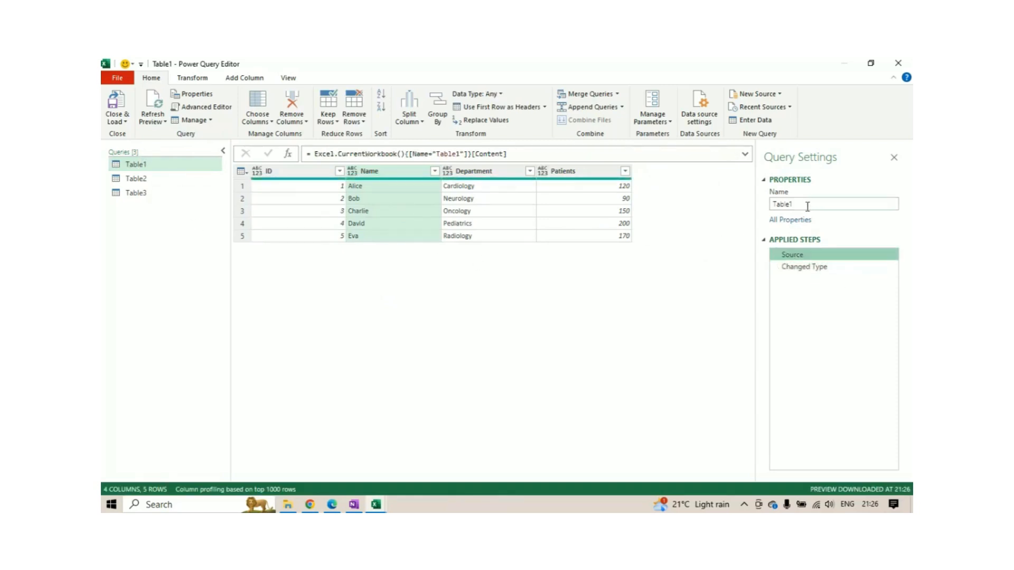
click(274, 171)
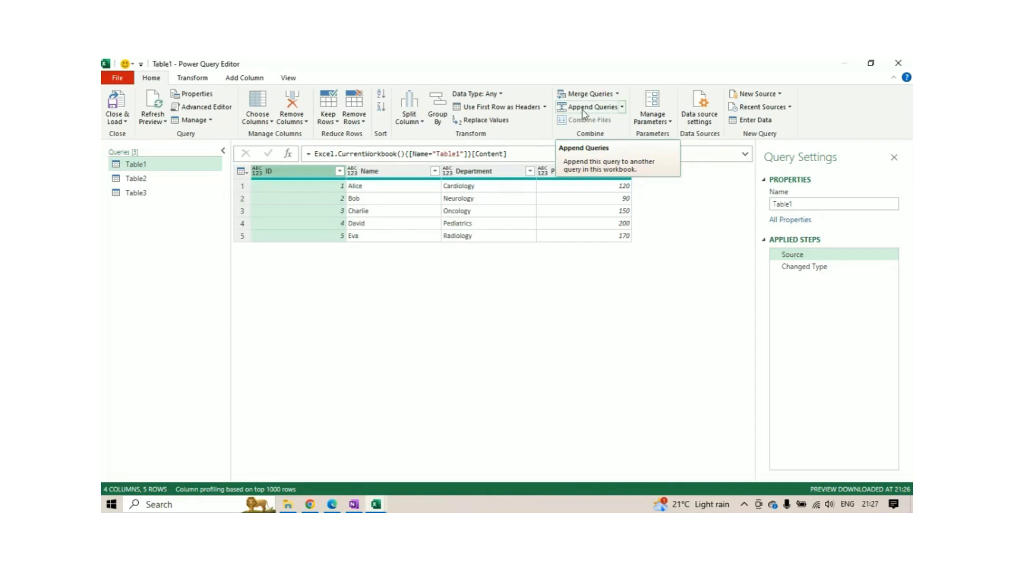
click(622, 107)
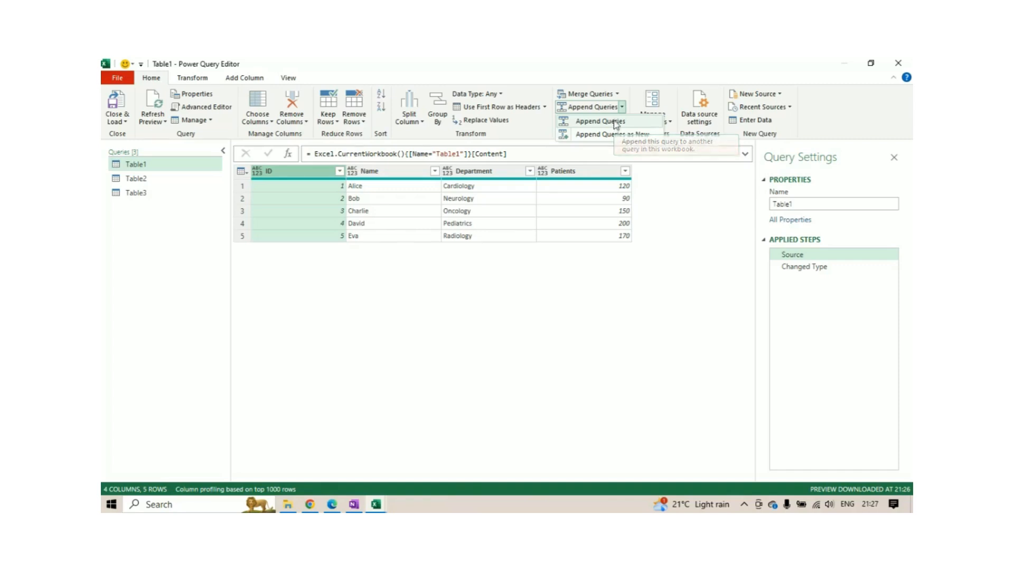
click(617, 94)
click(628, 131)
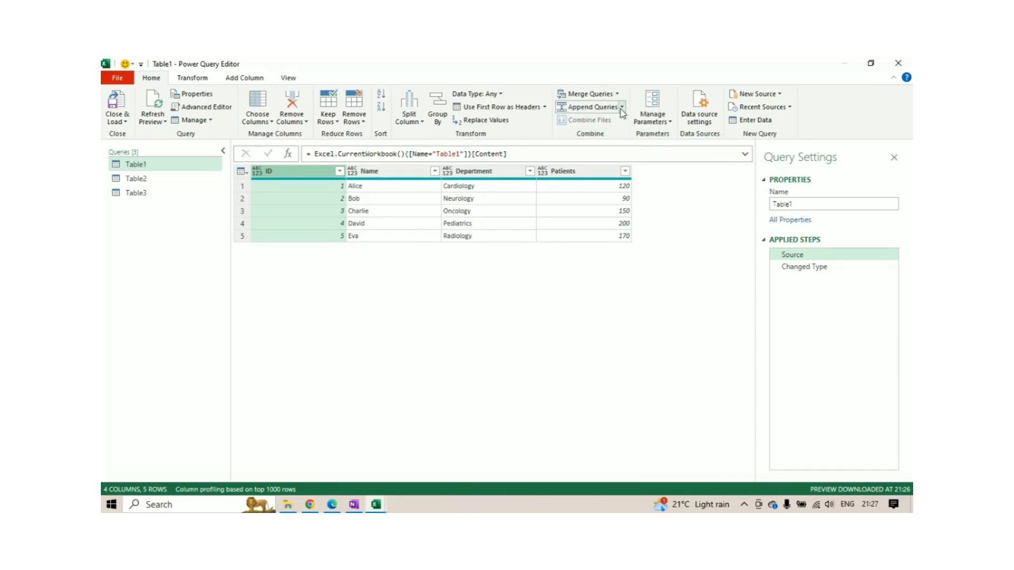
click(622, 108)
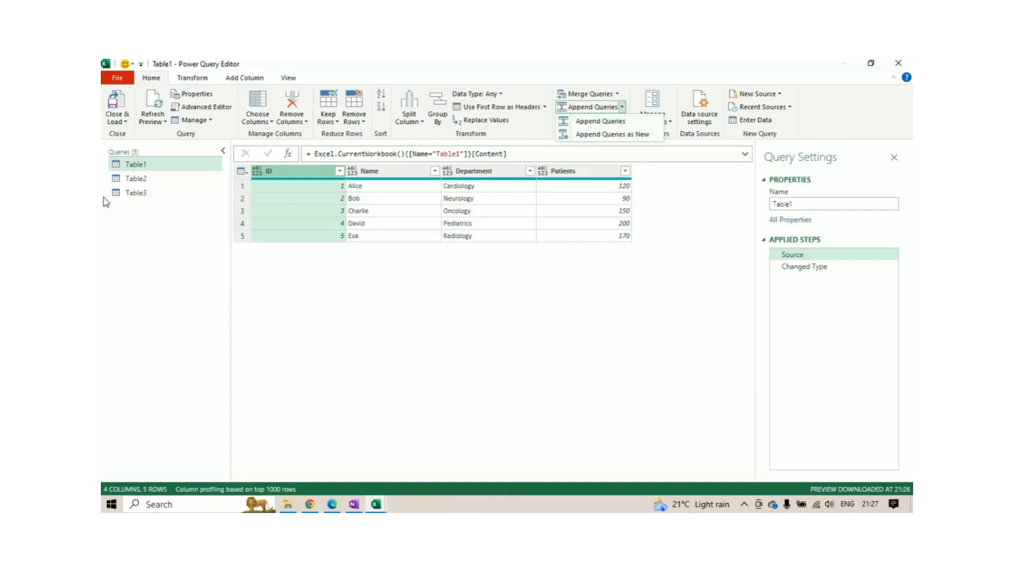
click(194, 226)
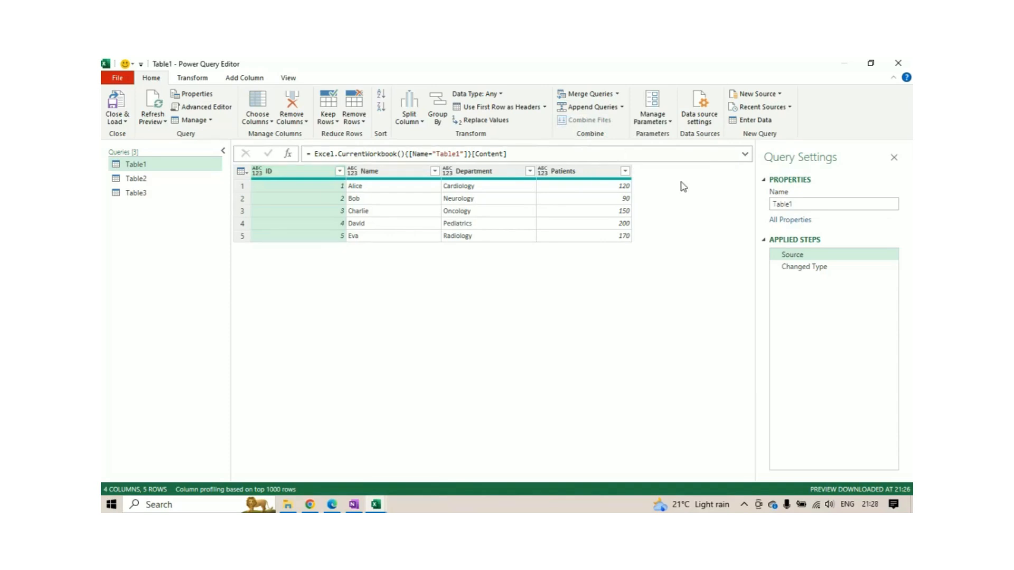
Start appending Table1 as a new query and choose to combine three or more tables.
click(622, 108)
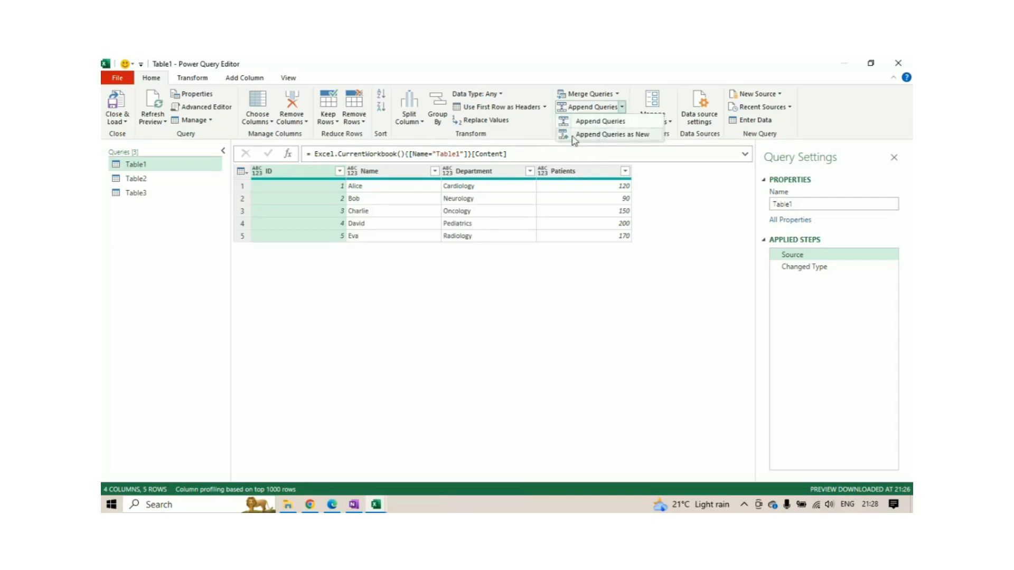
click(574, 136)
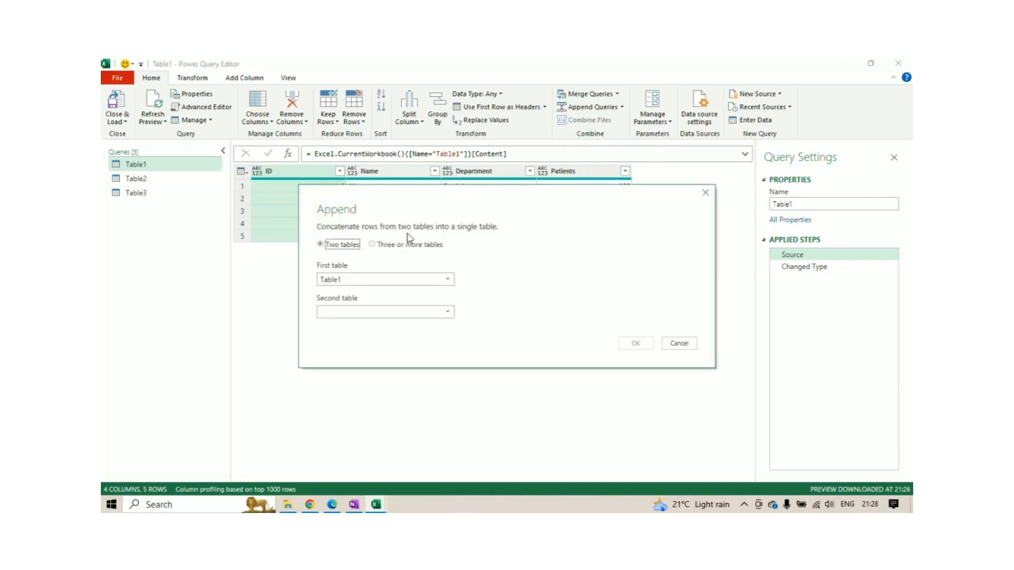
drag(445, 199, 454, 138)
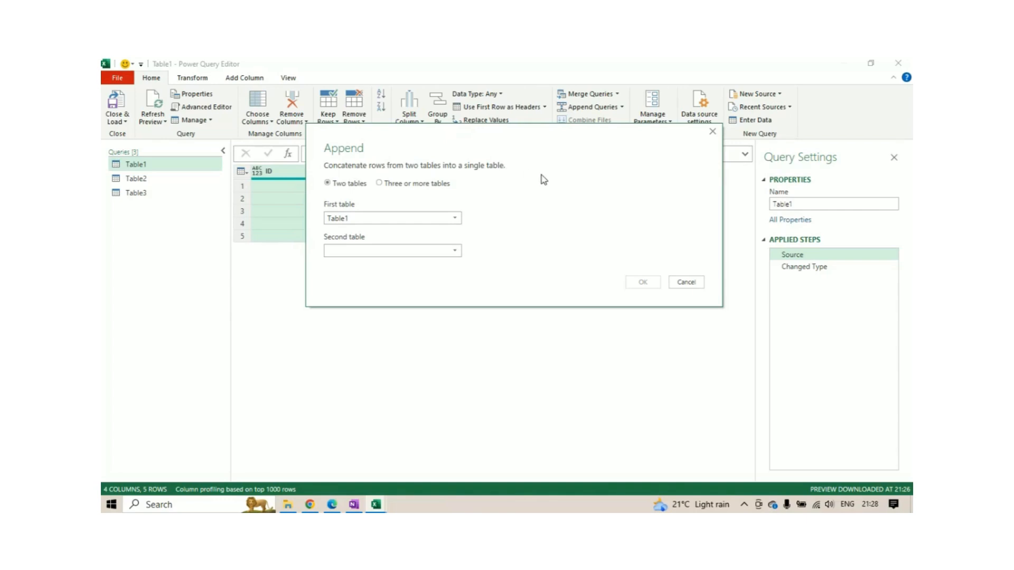
drag(551, 138, 553, 125)
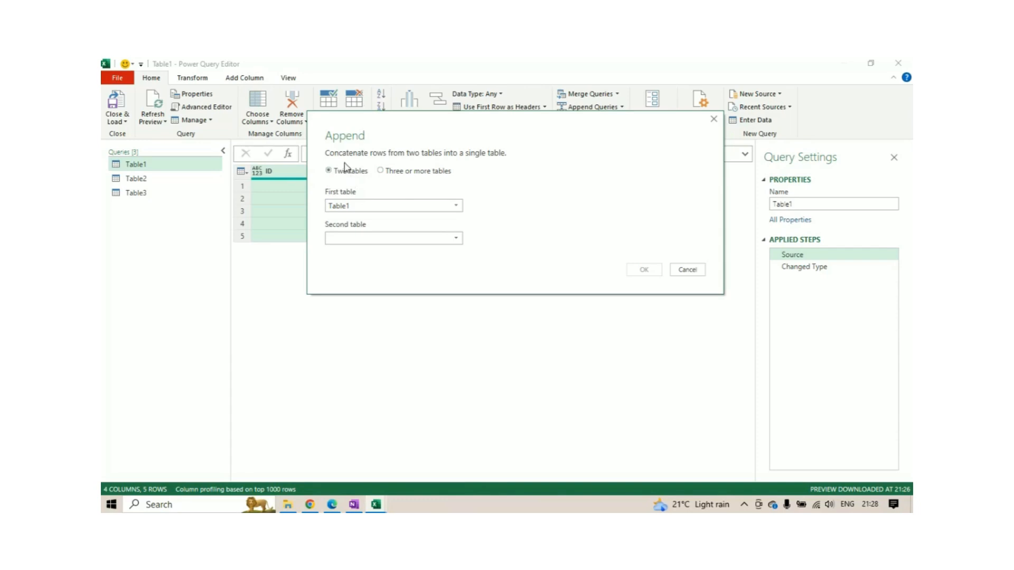
click(410, 171)
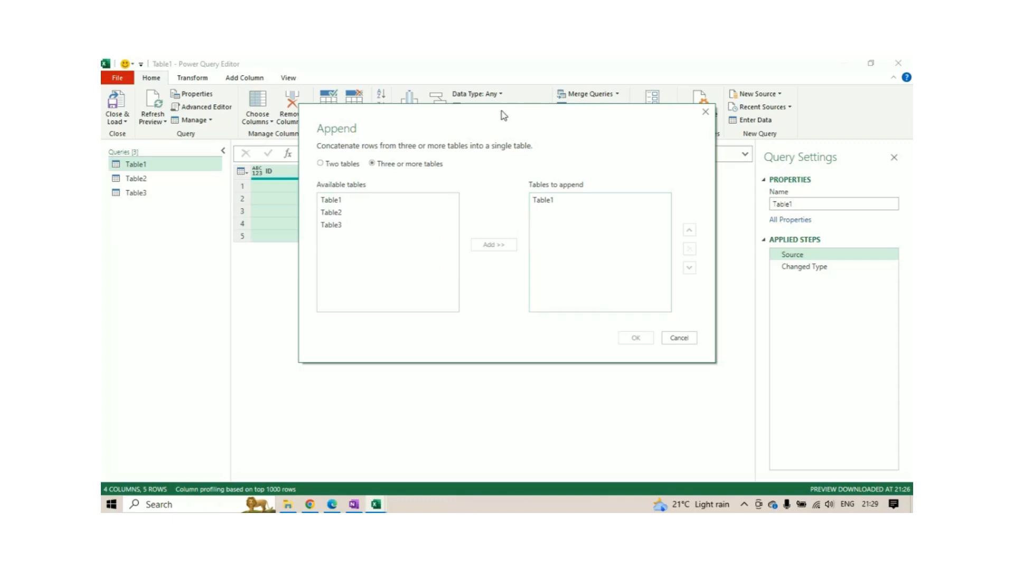
drag(500, 113, 498, 107)
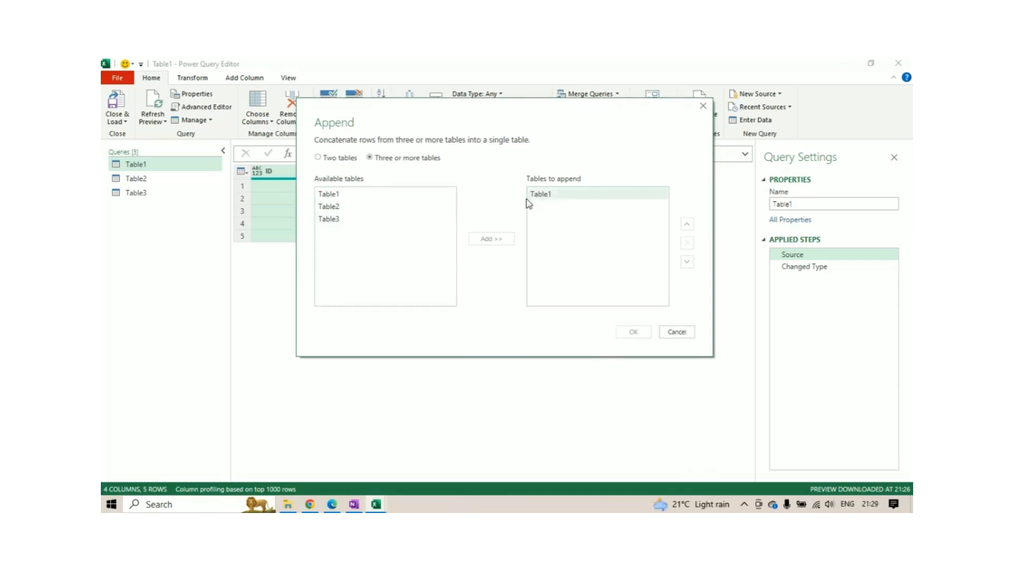
Add Table2 and Table3 to the tables to append after Table1 and create the combined query.
click(334, 210)
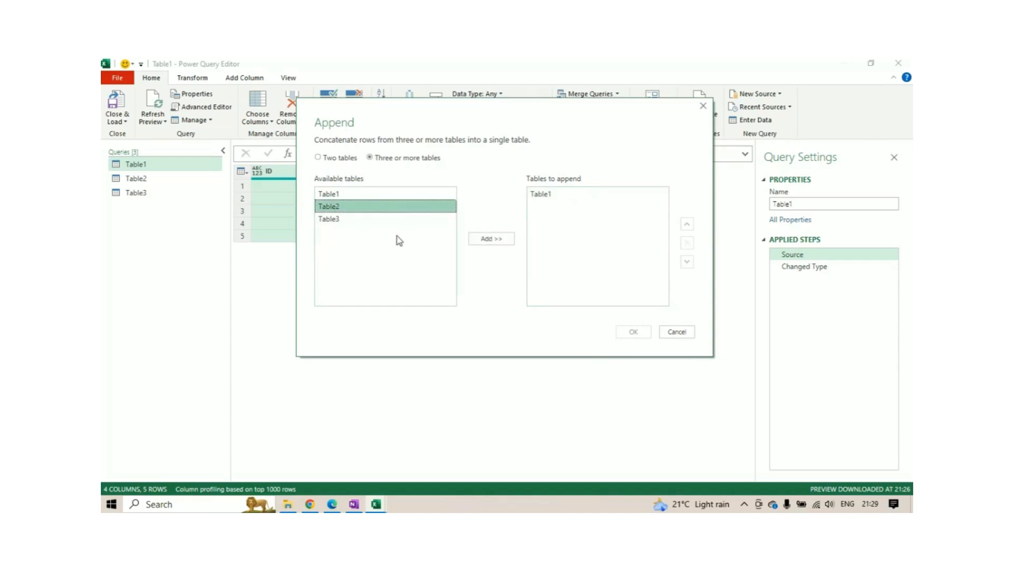
click(487, 241)
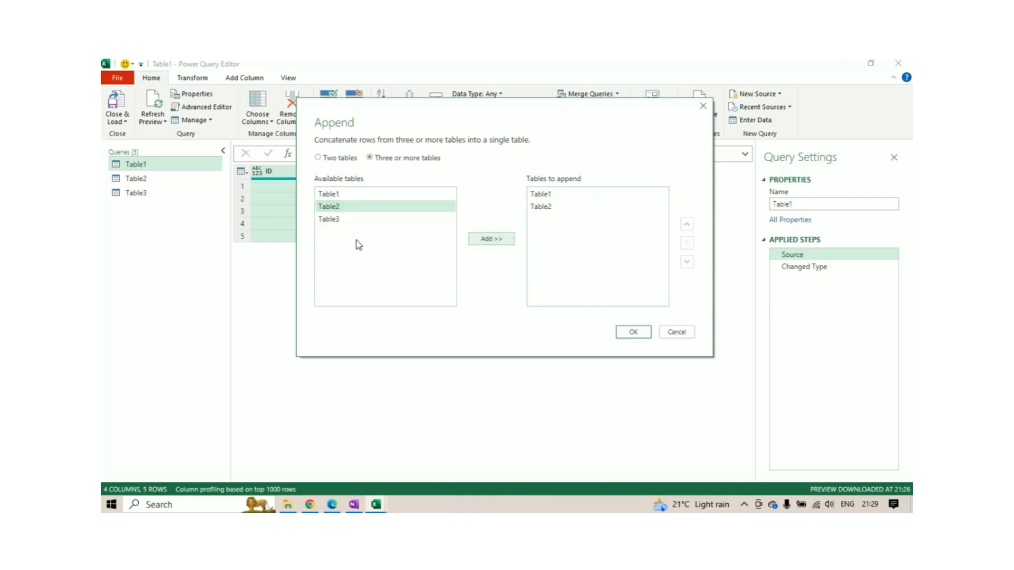
click(333, 219)
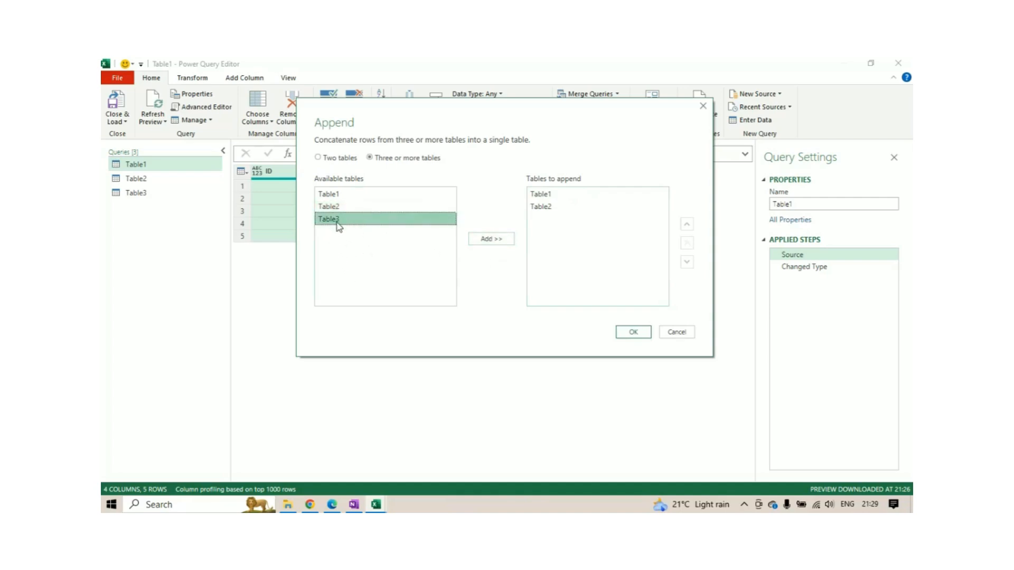
click(491, 240)
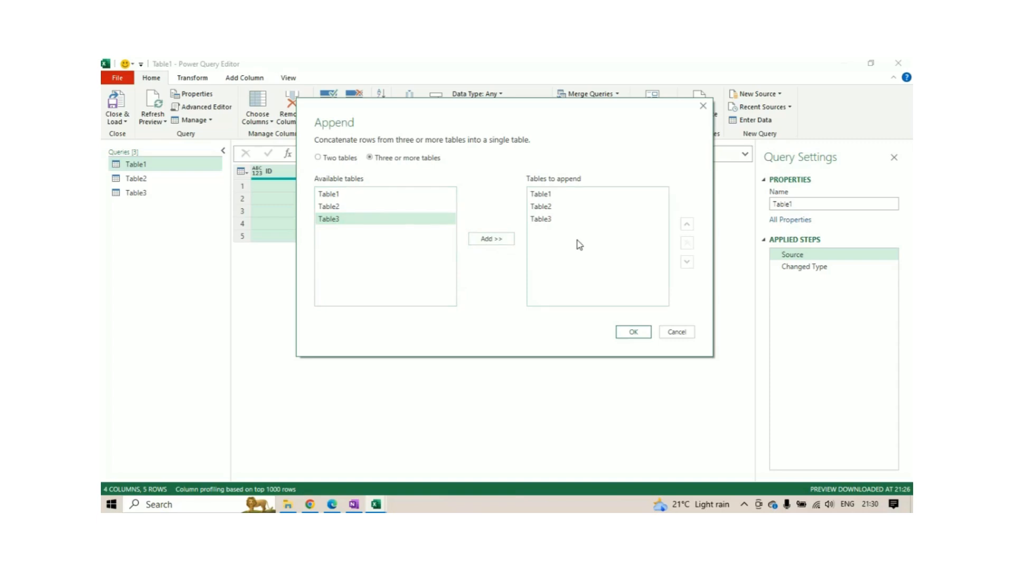
drag(476, 117, 479, 104)
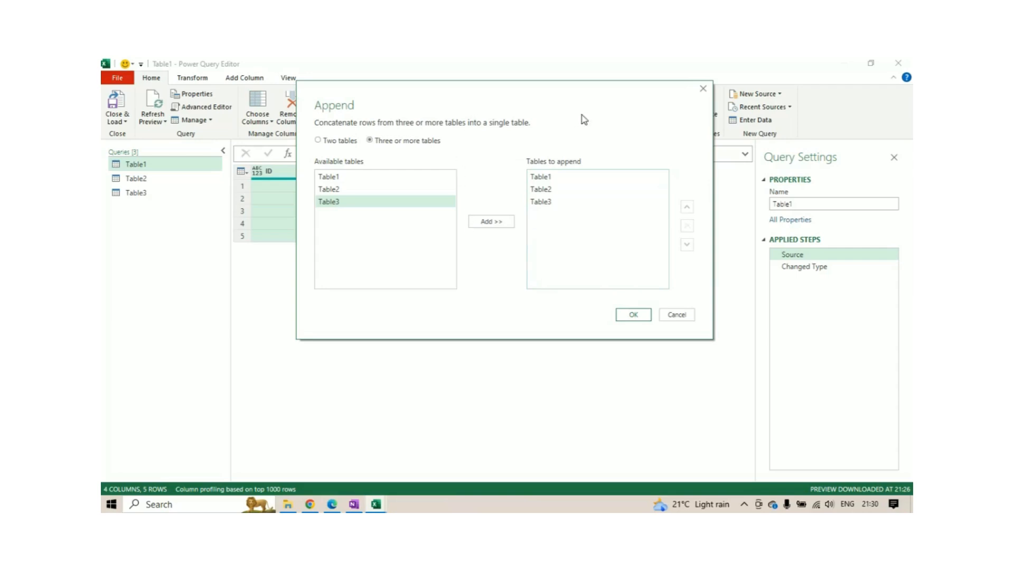
drag(563, 98, 570, 118)
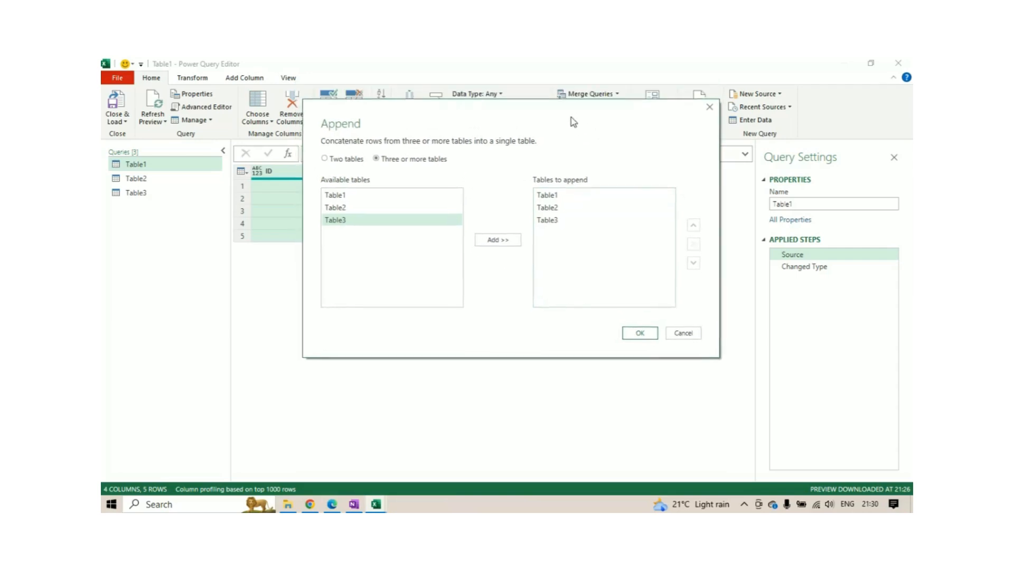
click(640, 334)
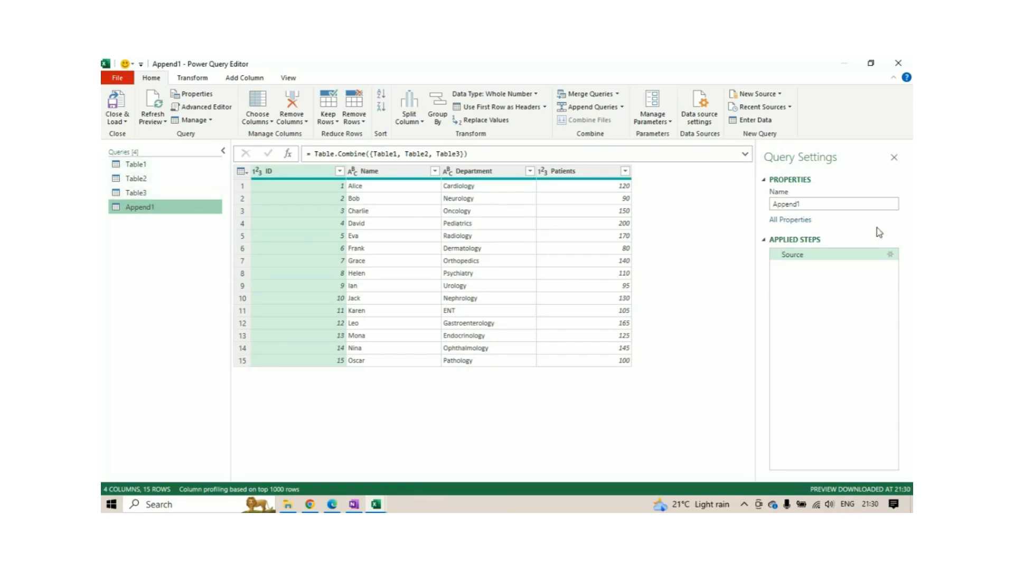
Rename the appended query as Consolidated Table.
double_click(805, 205)
key(BackSpace)
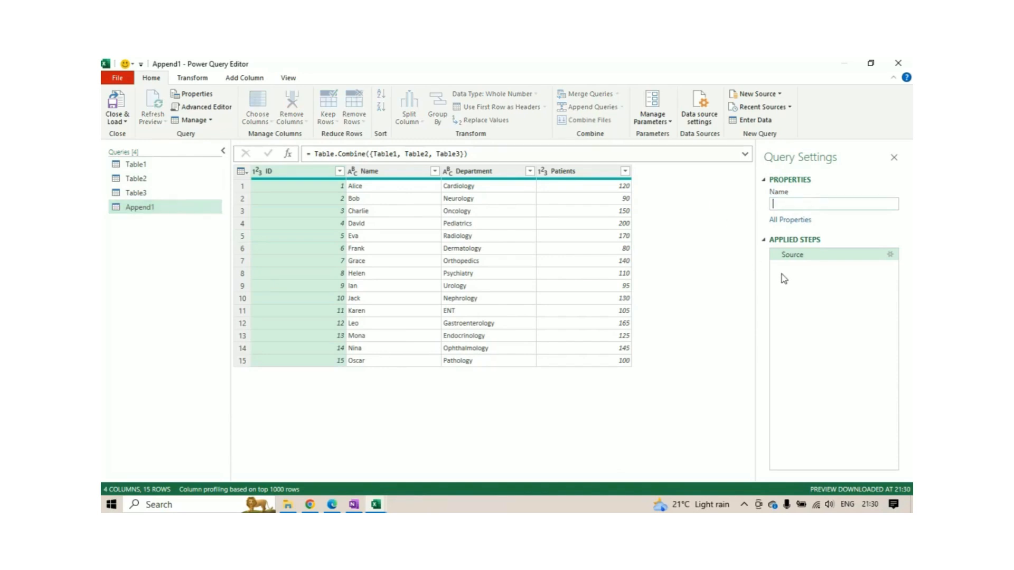
text(Consolidated Table)
key(Return)
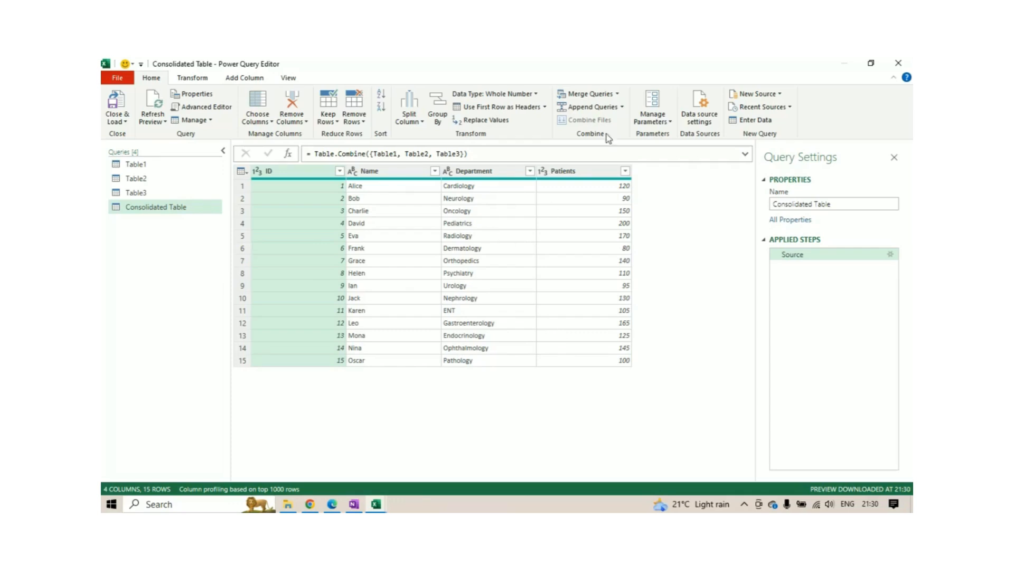
Start an Append Queries operation directly on the Table1 query and choose three or more tables.
click(623, 108)
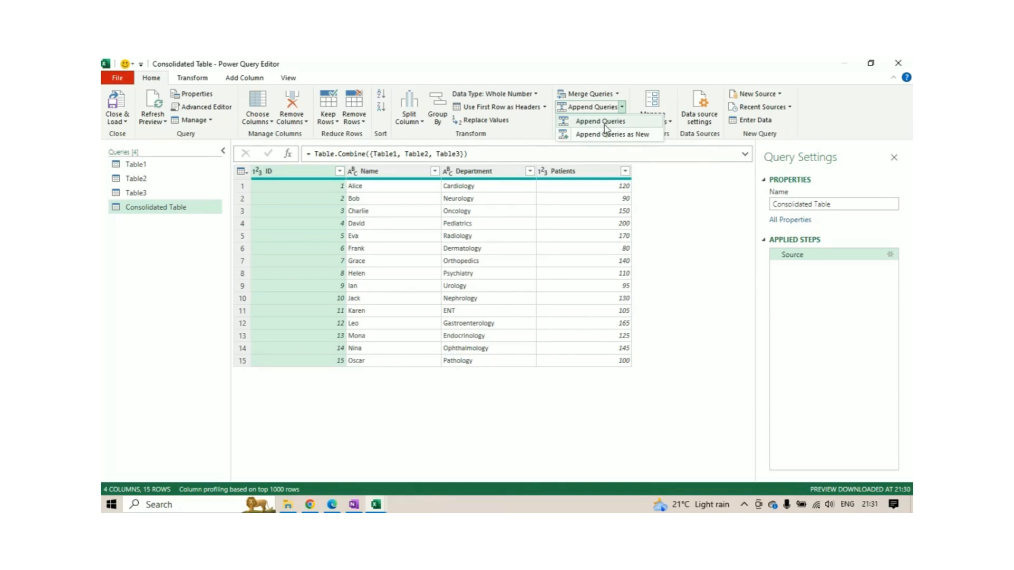
click(153, 166)
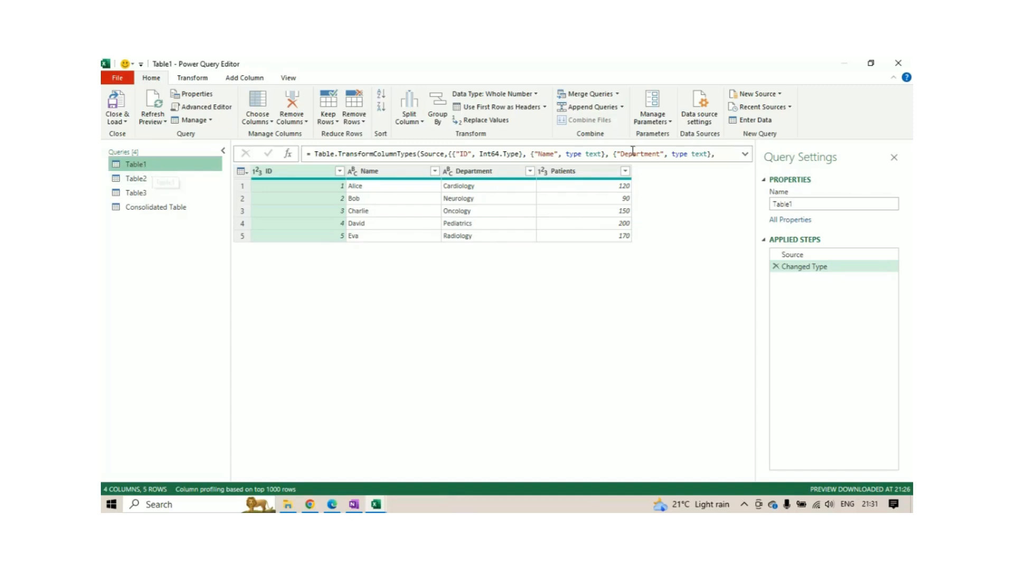
click(621, 107)
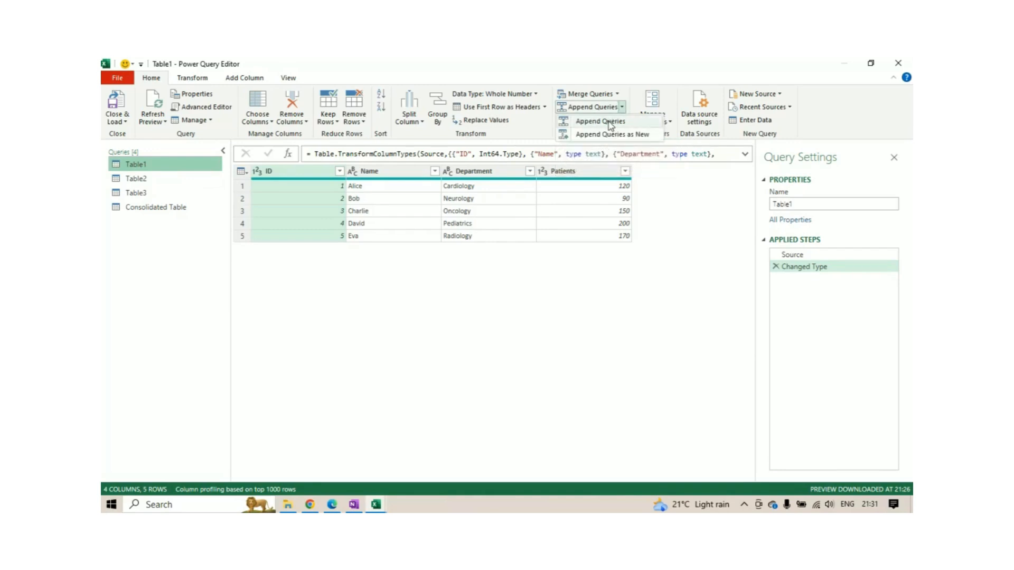
click(608, 122)
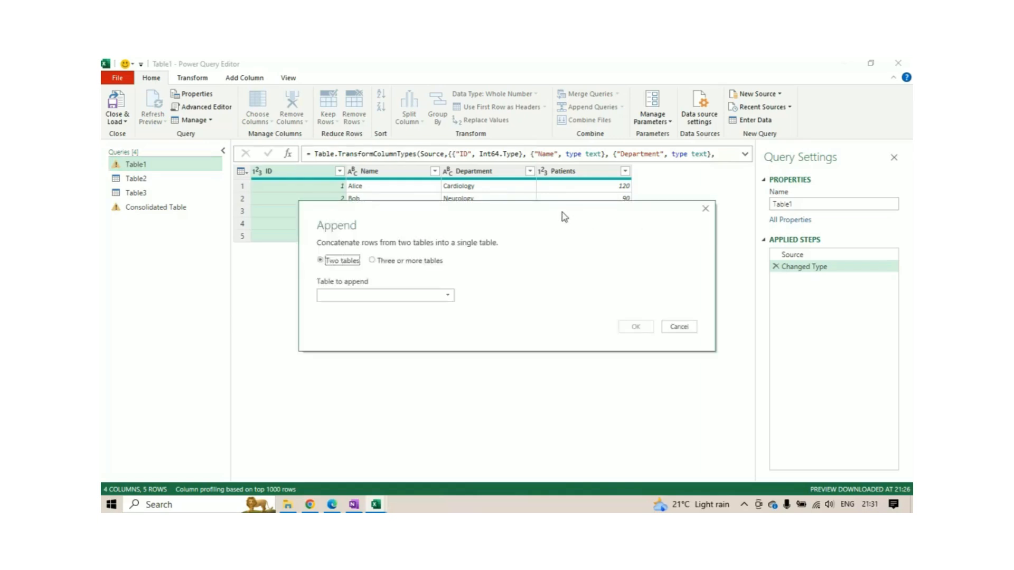
drag(561, 212, 561, 165)
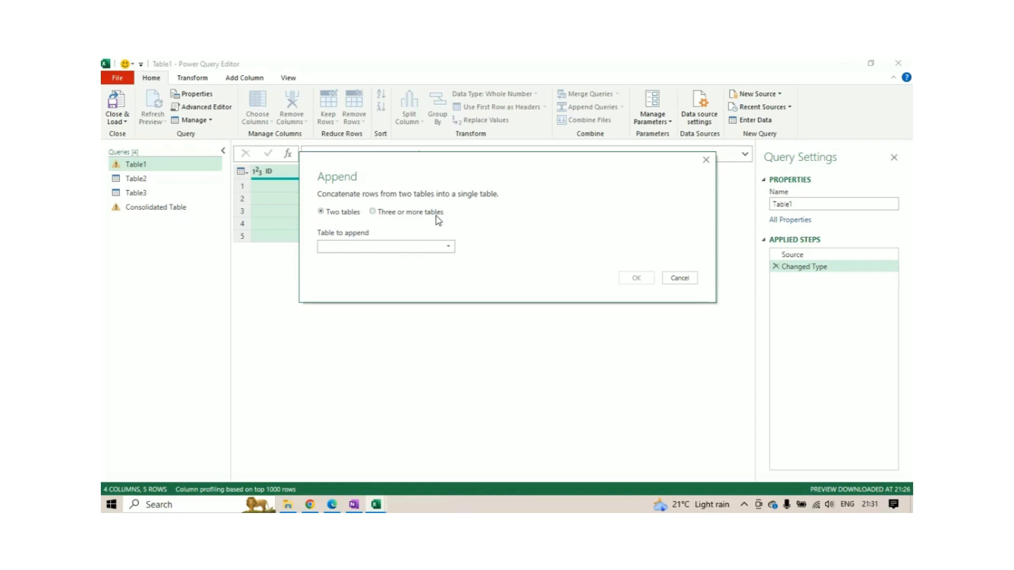
click(381, 212)
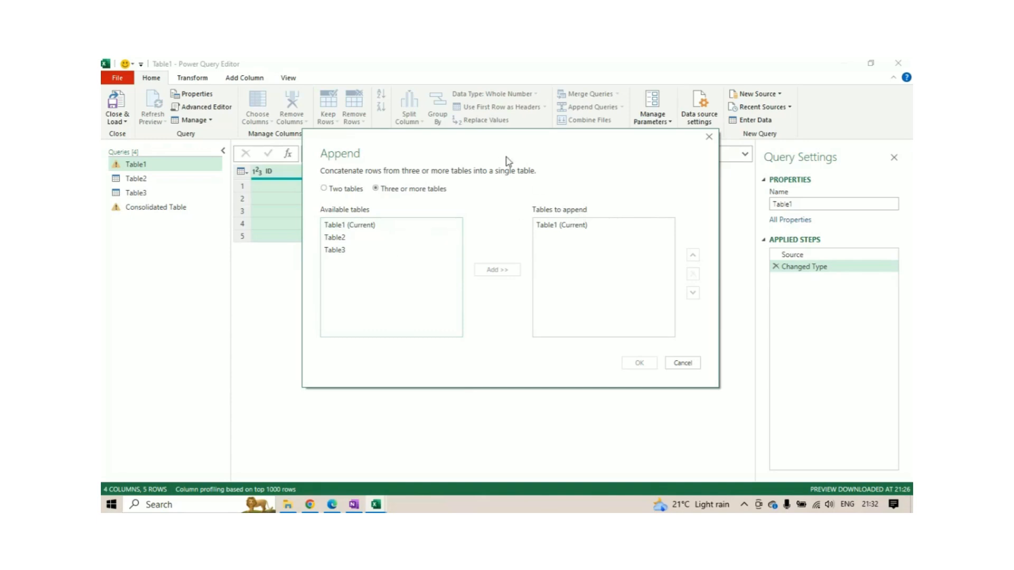
drag(506, 152, 506, 146)
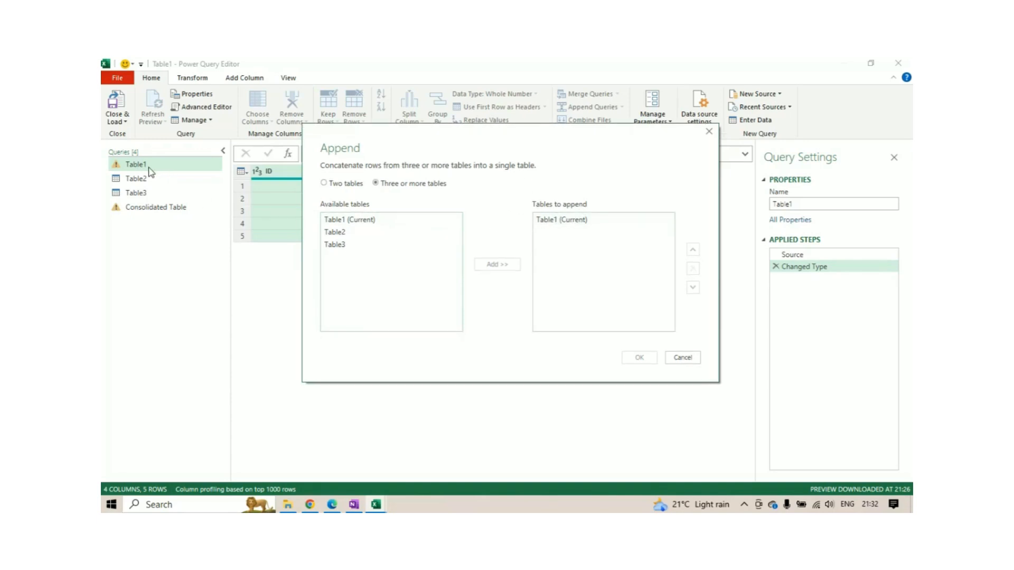
Add Table2 and Table3 to the tables to append after Table1 and apply the append to Table1.
click(576, 220)
click(345, 234)
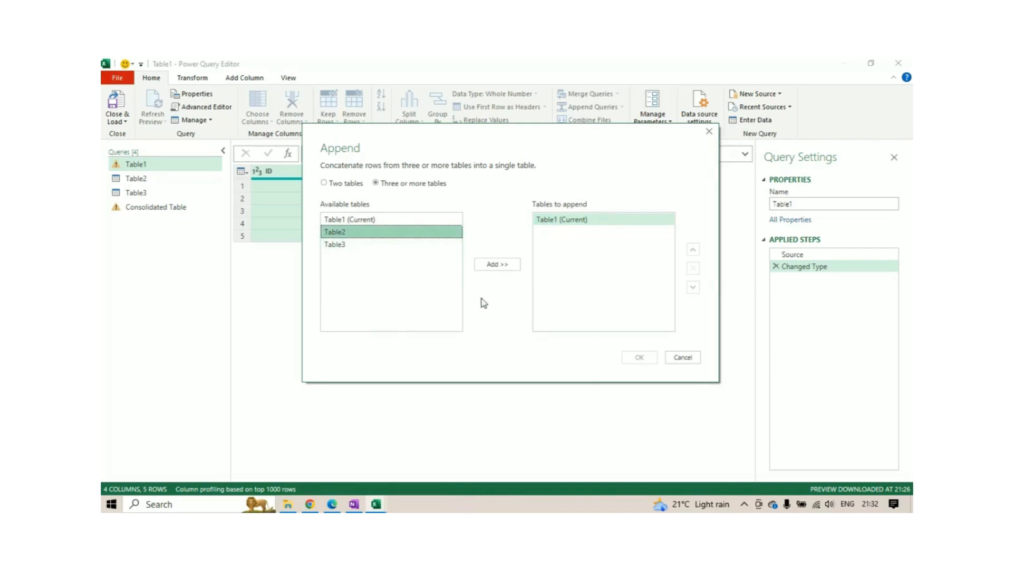
click(496, 265)
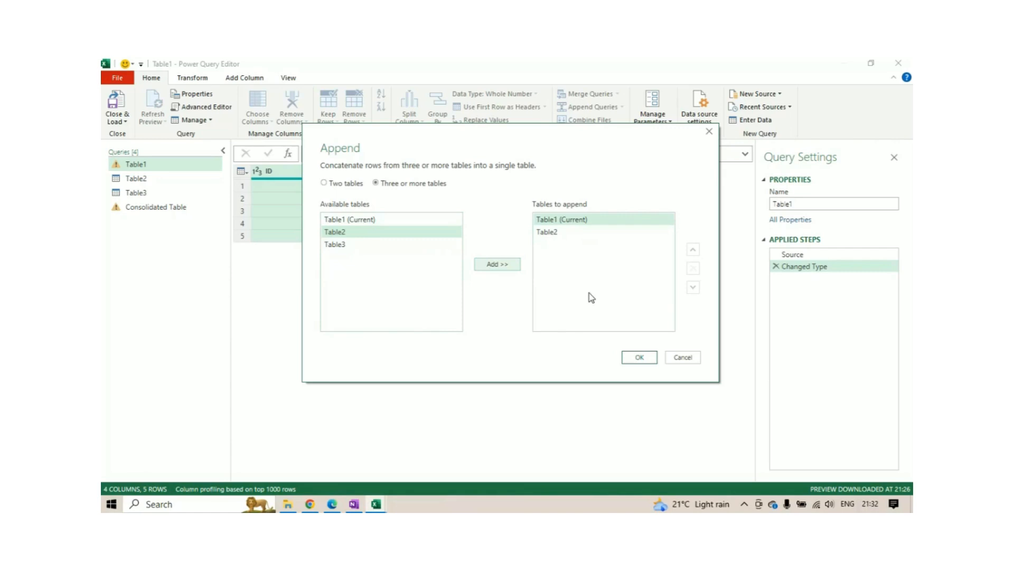
click(361, 248)
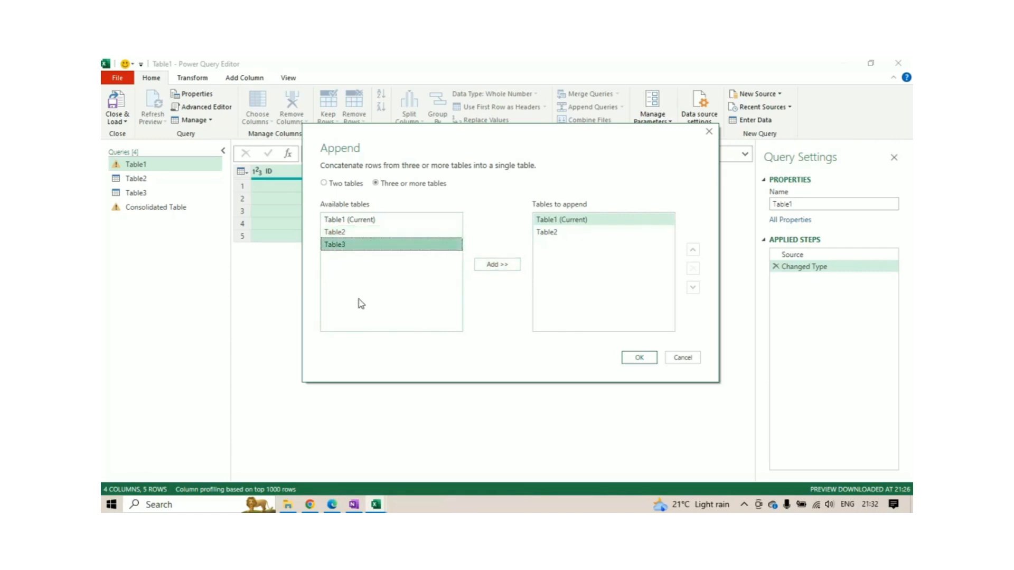
drag(463, 141, 464, 129)
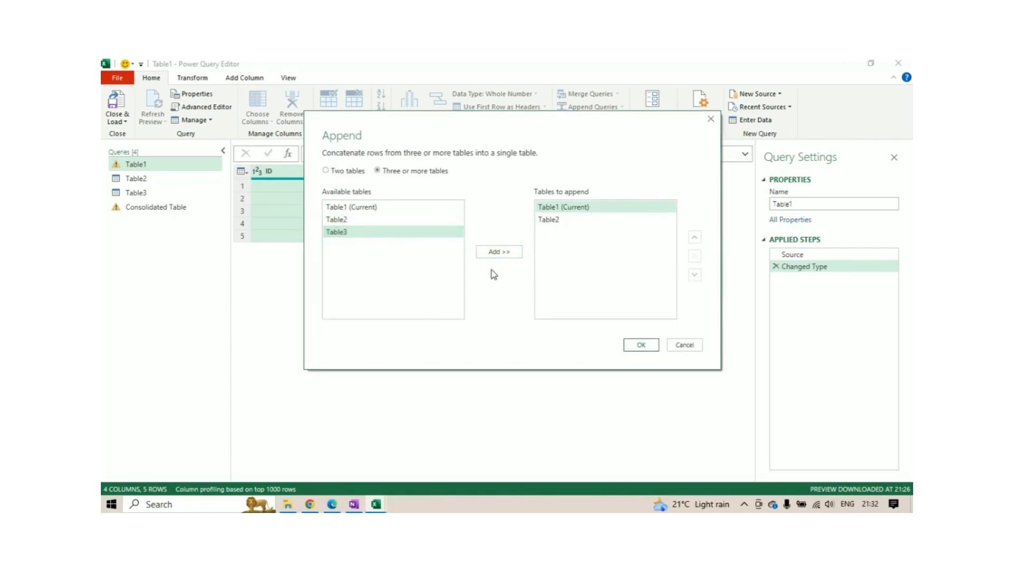
click(498, 252)
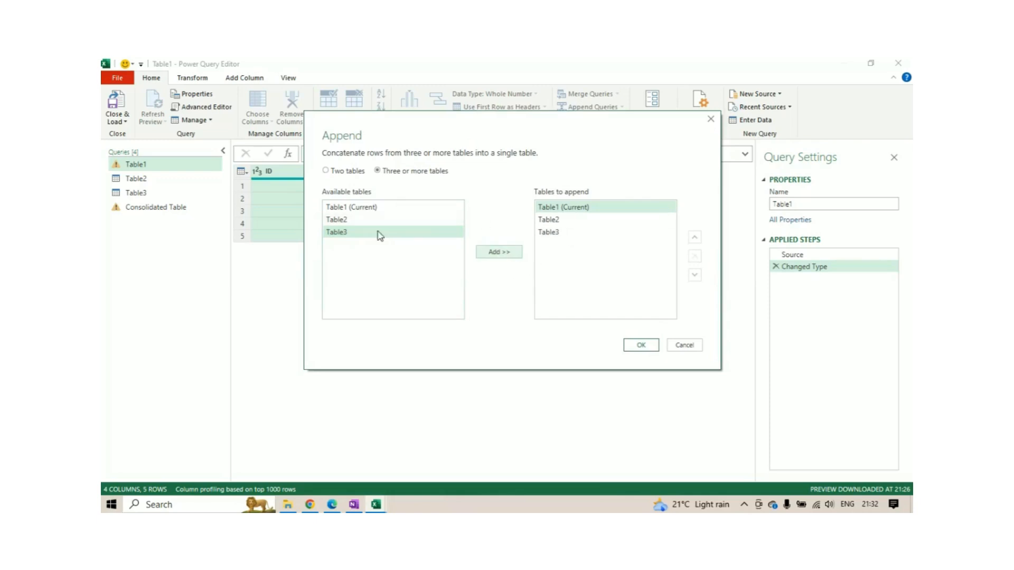
click(571, 234)
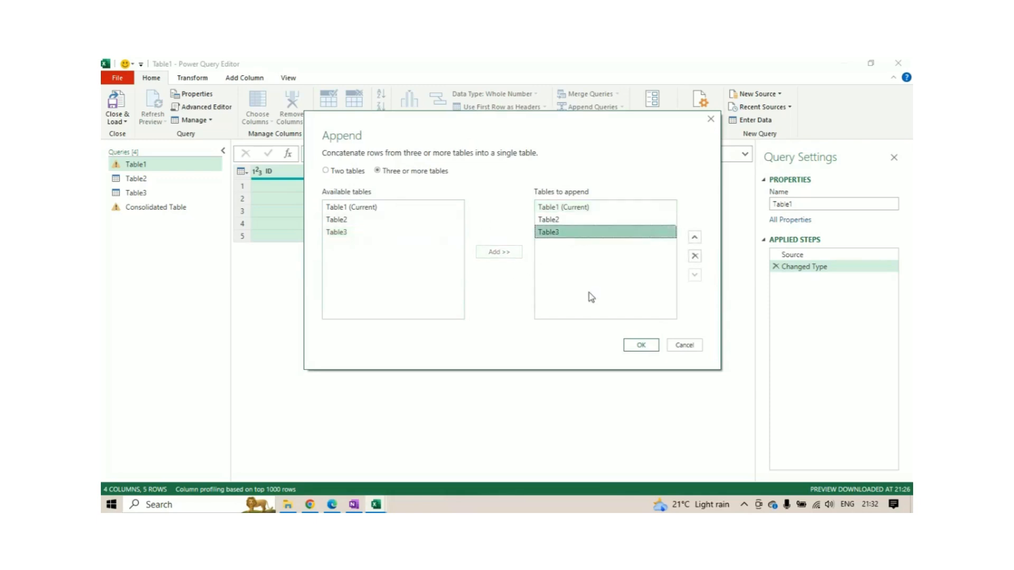
click(578, 208)
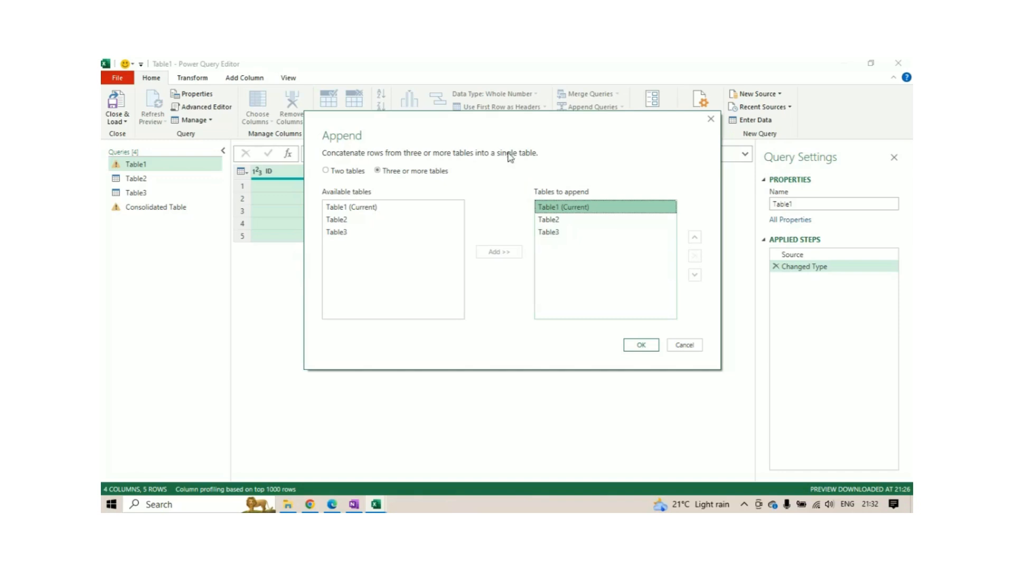
drag(504, 126, 498, 143)
click(635, 361)
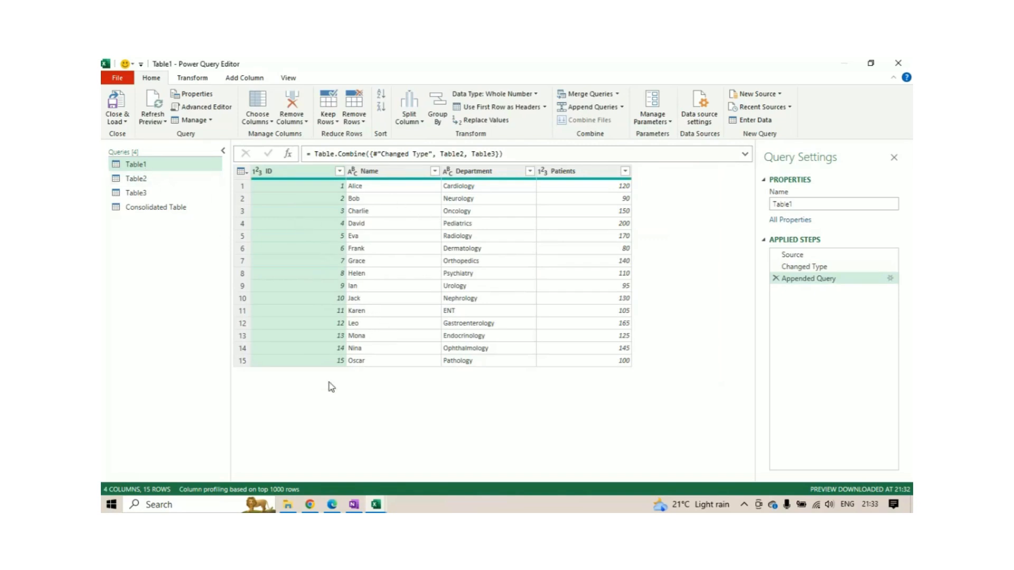
View the Table2 and Table3 queries and compare them with the appended Table1 query.
click(153, 180)
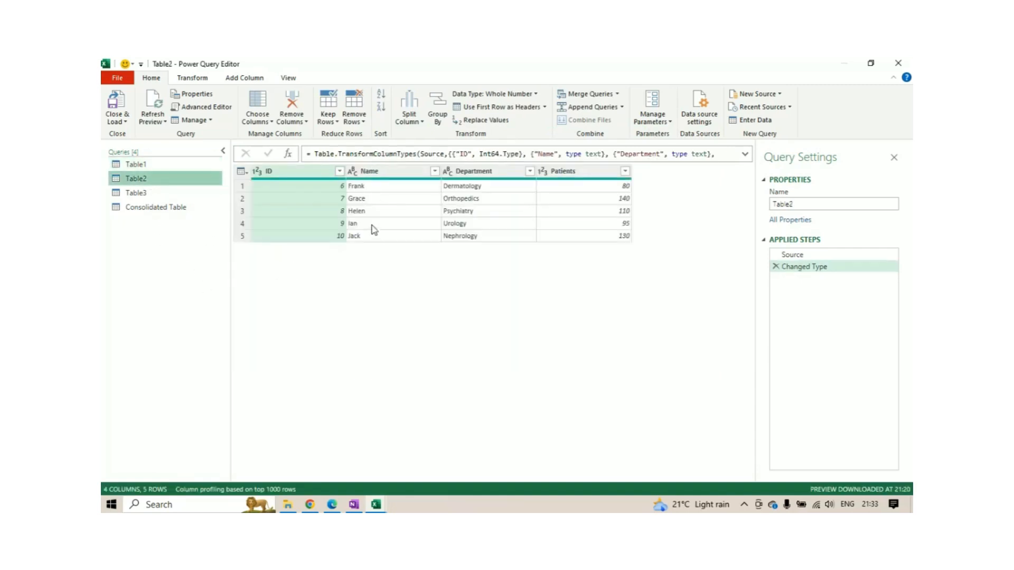
click(140, 195)
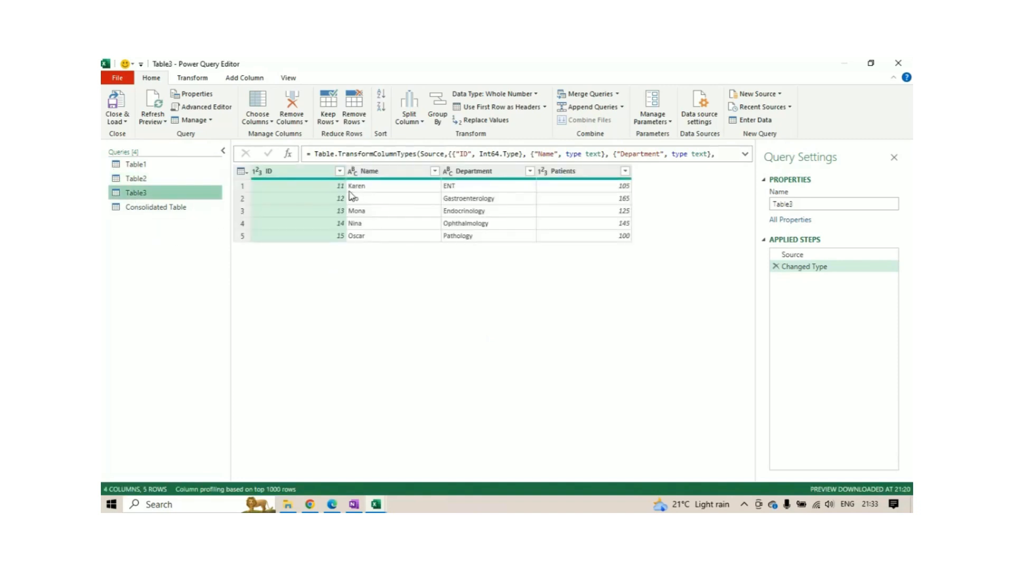
click(142, 168)
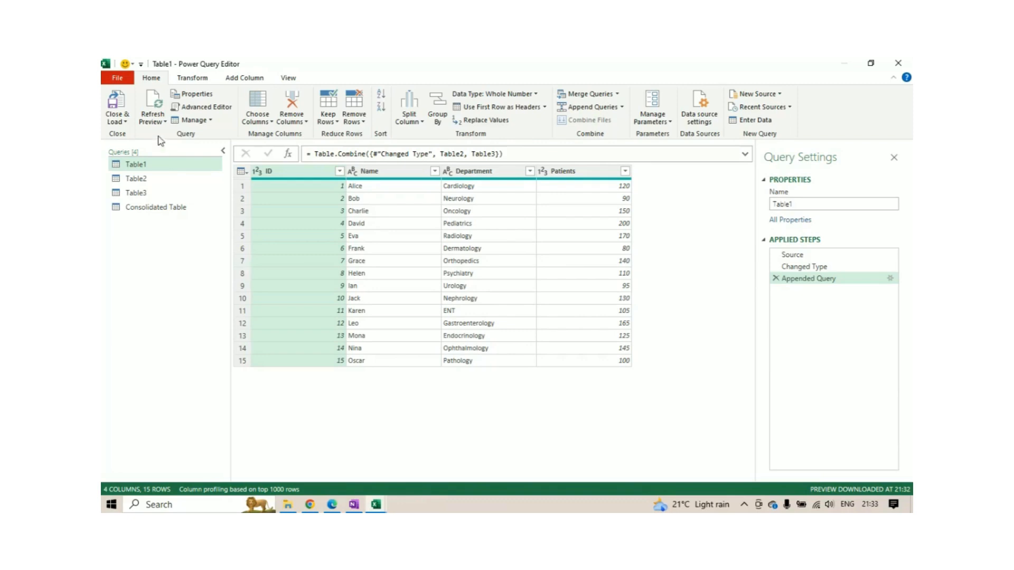
Close the query editor and load the data as a table on a new worksheet.
click(126, 123)
click(145, 151)
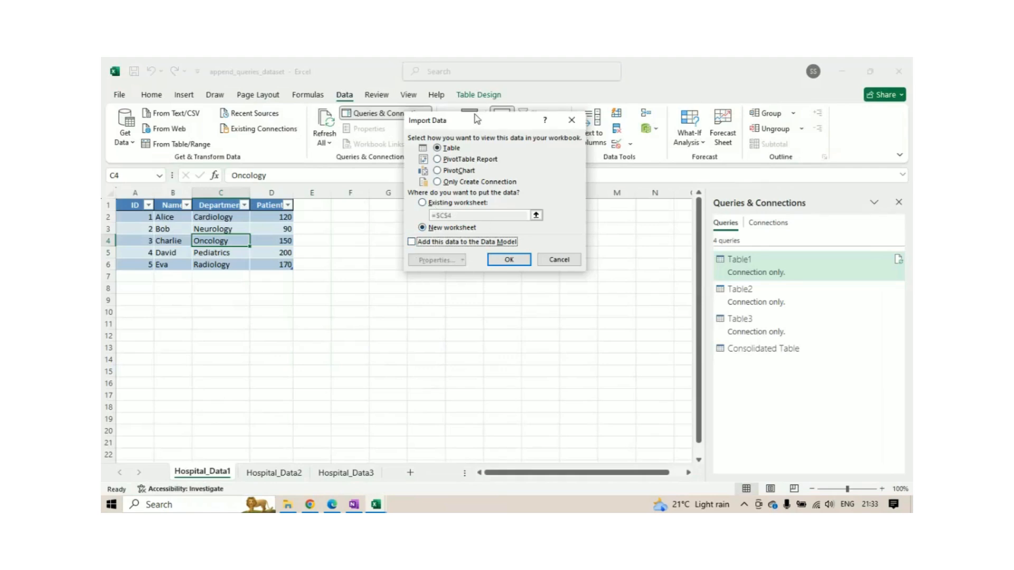
drag(477, 119, 477, 113)
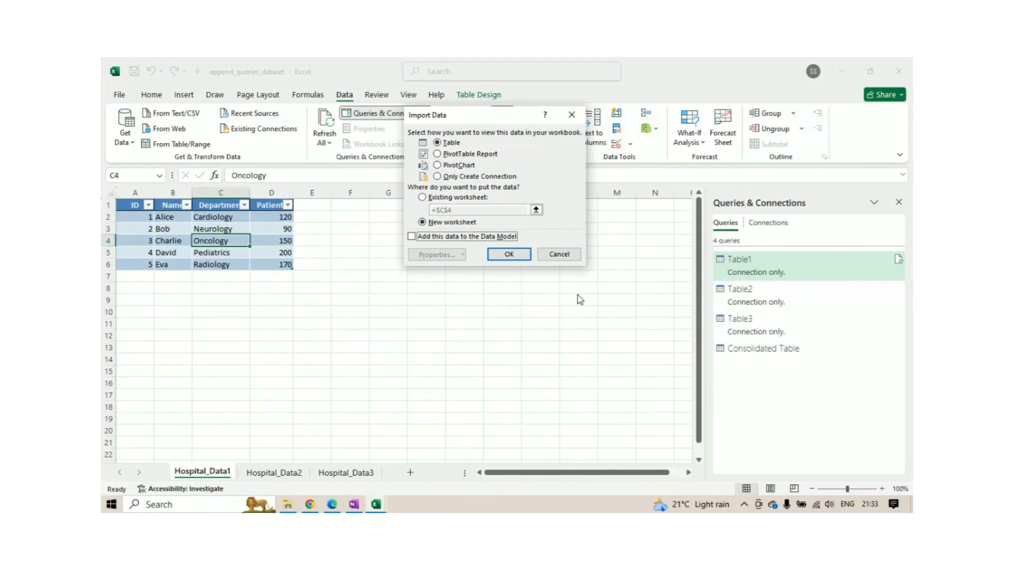
click(509, 254)
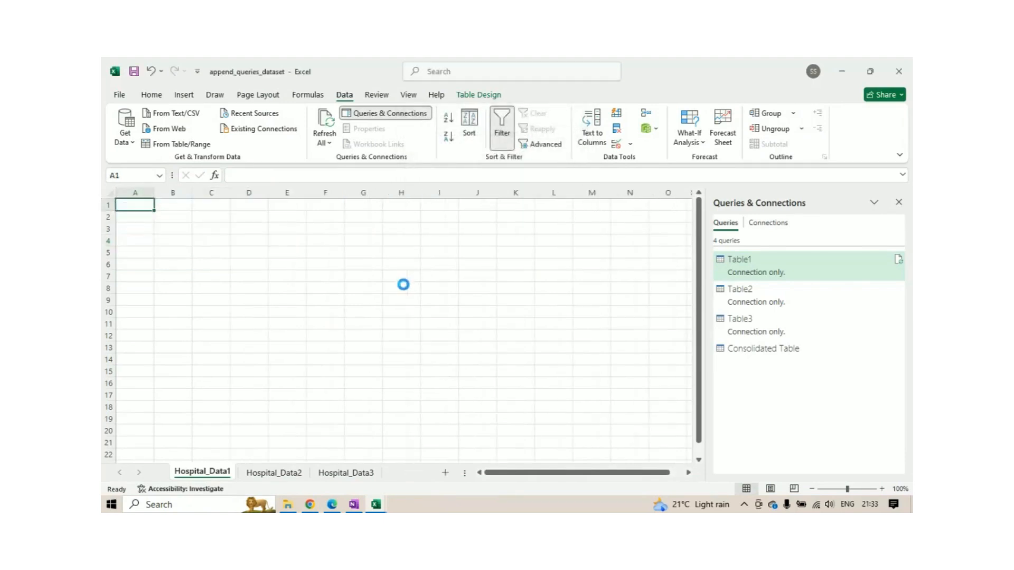
Examine the rows loaded into the Consolidated Table sheet from beginning to end.
click(262, 242)
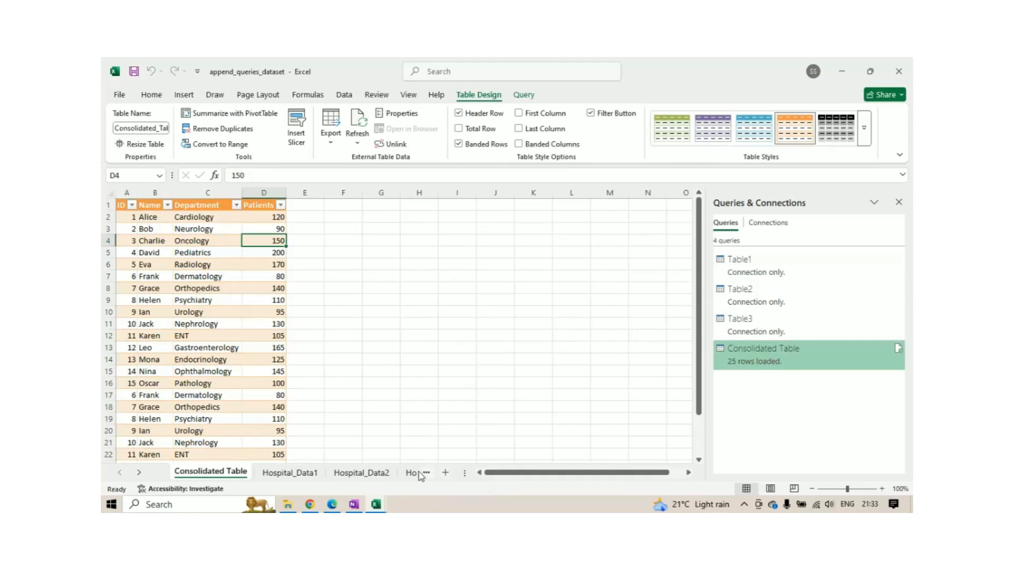
scroll(204, 314, down, 1)
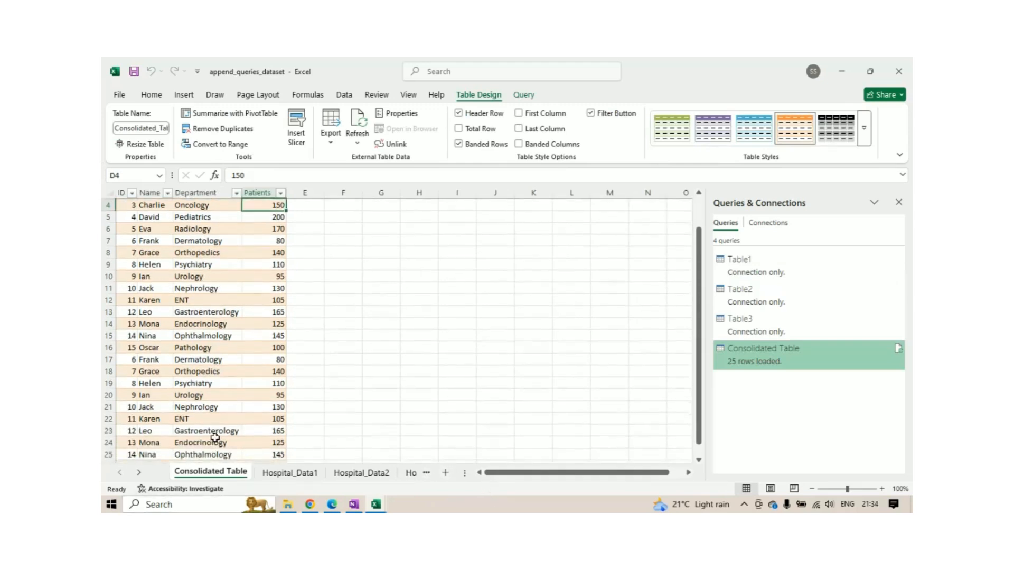
scroll(214, 439, up, 1)
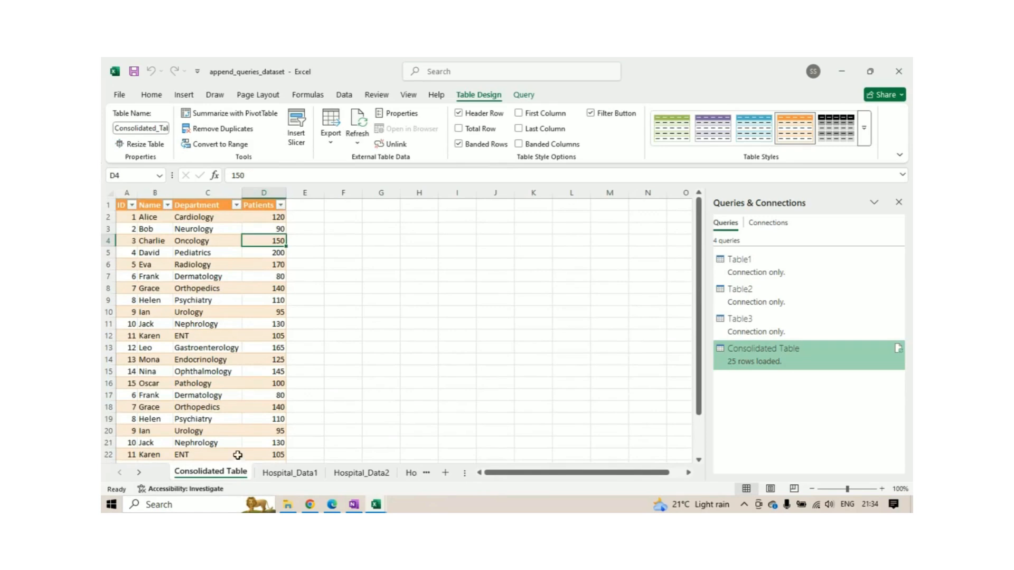
scroll(238, 453, down, 4)
scroll(238, 453, up, 4)
click(225, 351)
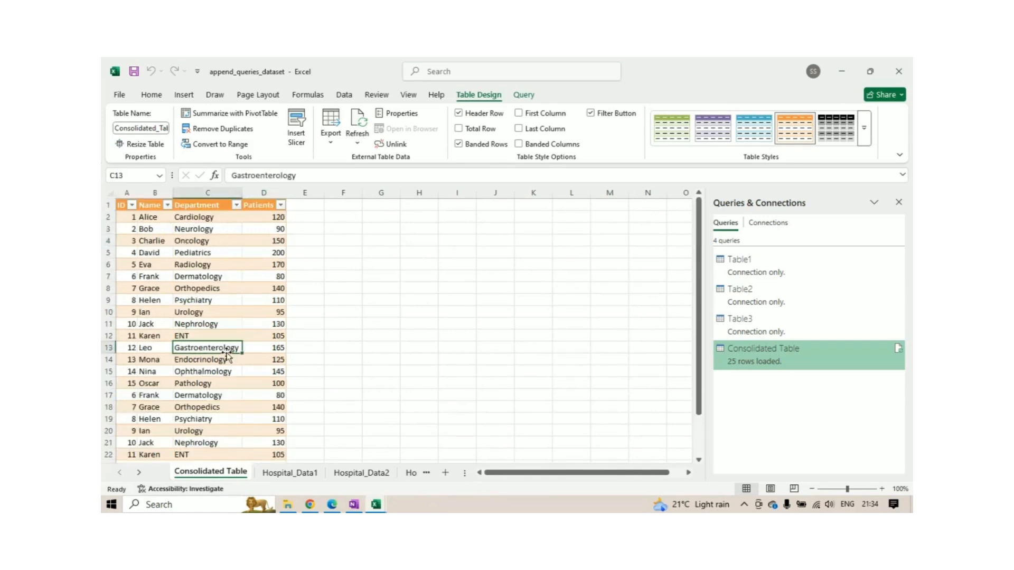
click(200, 242)
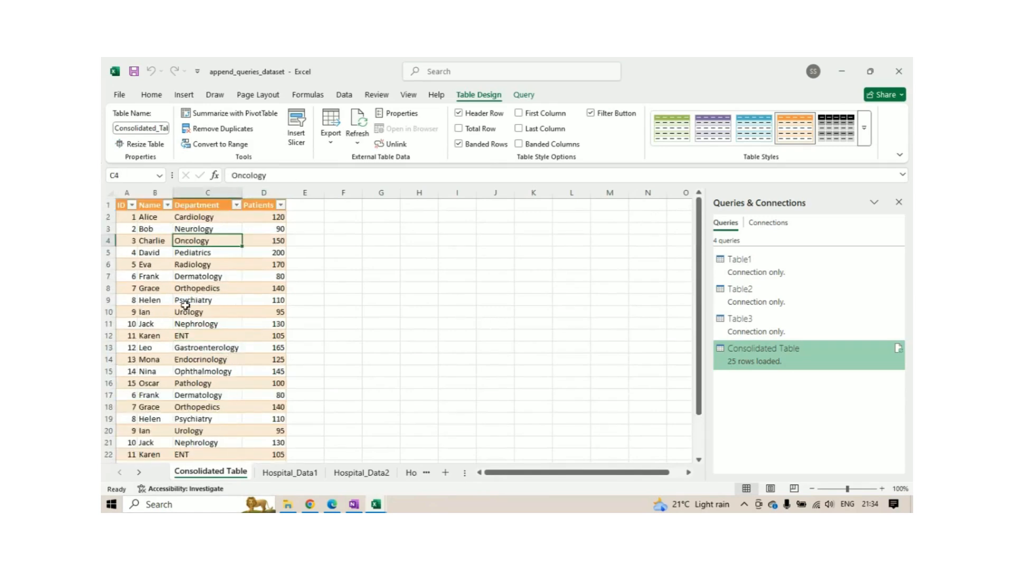
Add a Floor column to the end of the table on the Hospital_Data1 sheet.
click(311, 474)
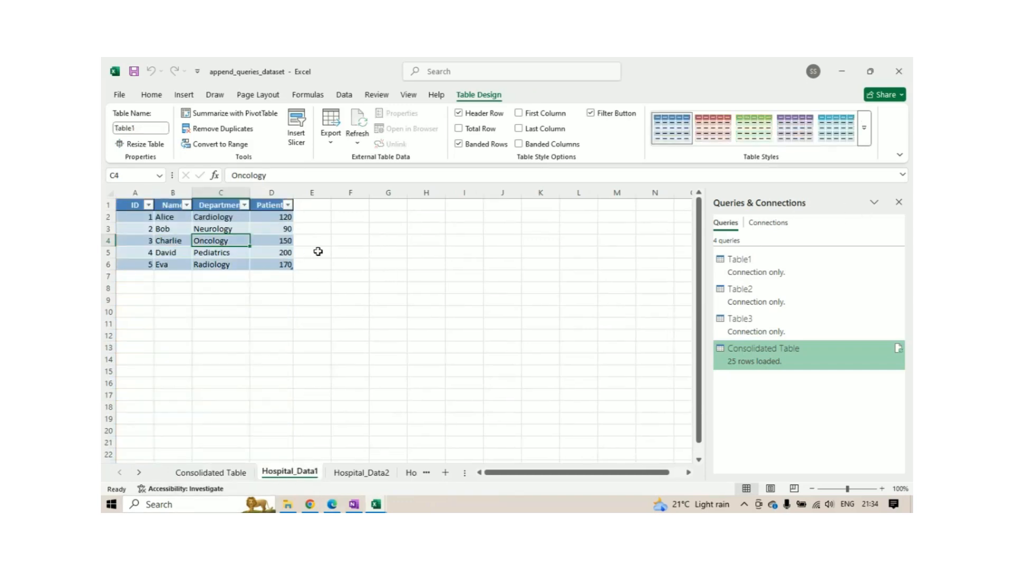
click(318, 205)
text(Floo)
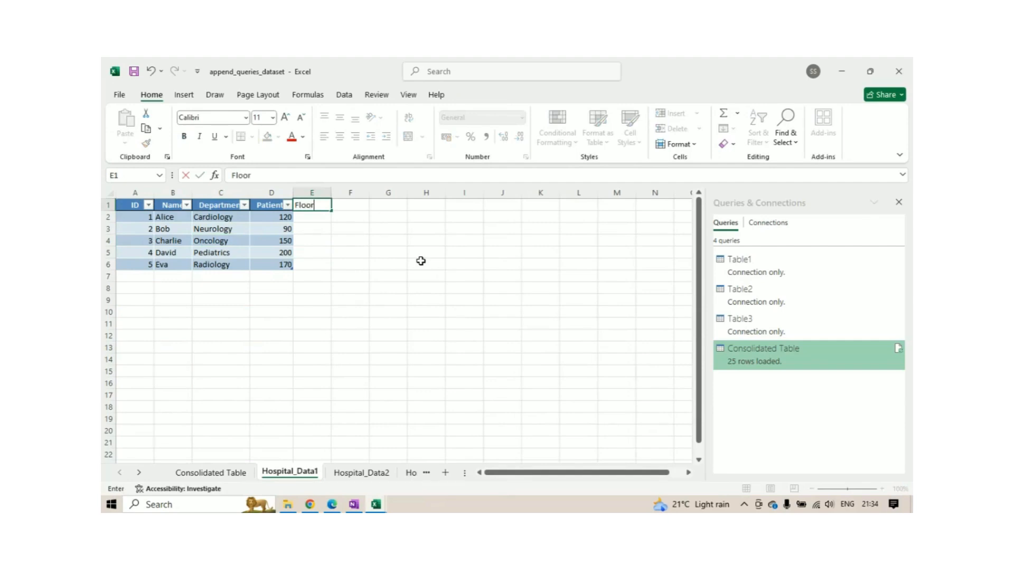
text(r)
key(Return)
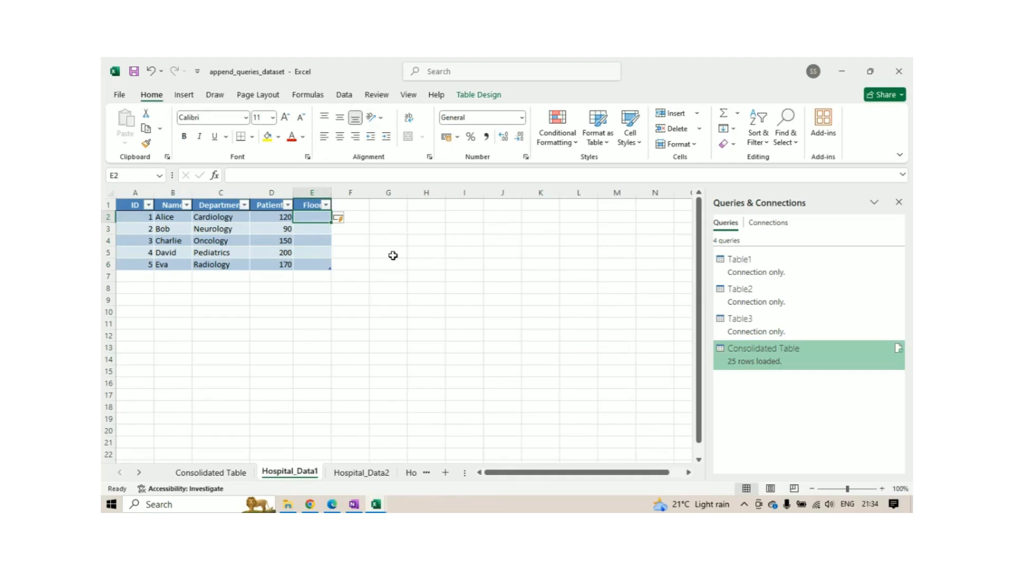
click(310, 204)
Enter the Floor values 3, 5, 6 and 1 for the Cardiology, Neurology, Oncology and Pediatrics rows.
click(314, 218)
text(3)
key(Return)
text(5)
key(Return)
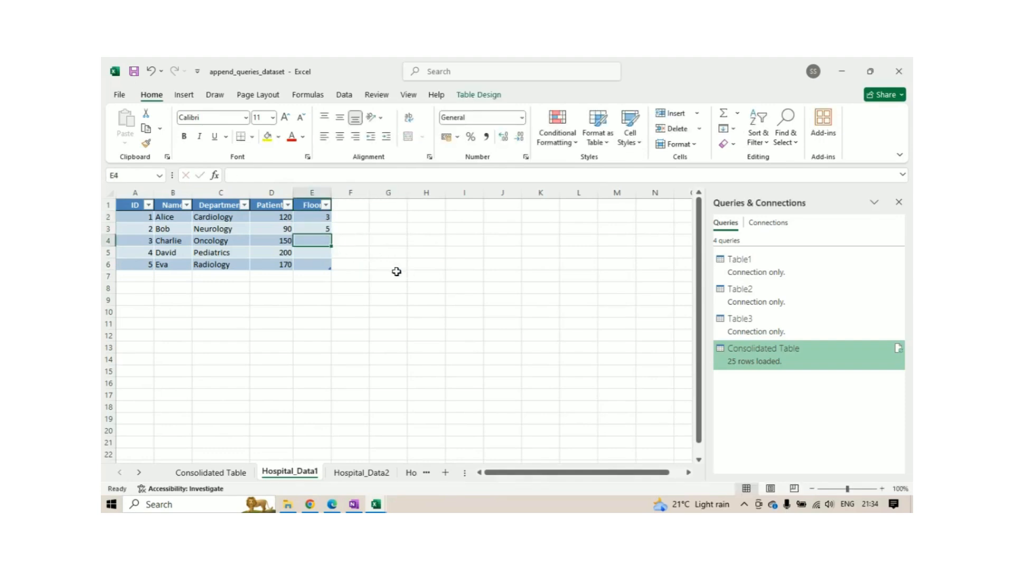
text(6)
key(Return)
text(1)
click(359, 309)
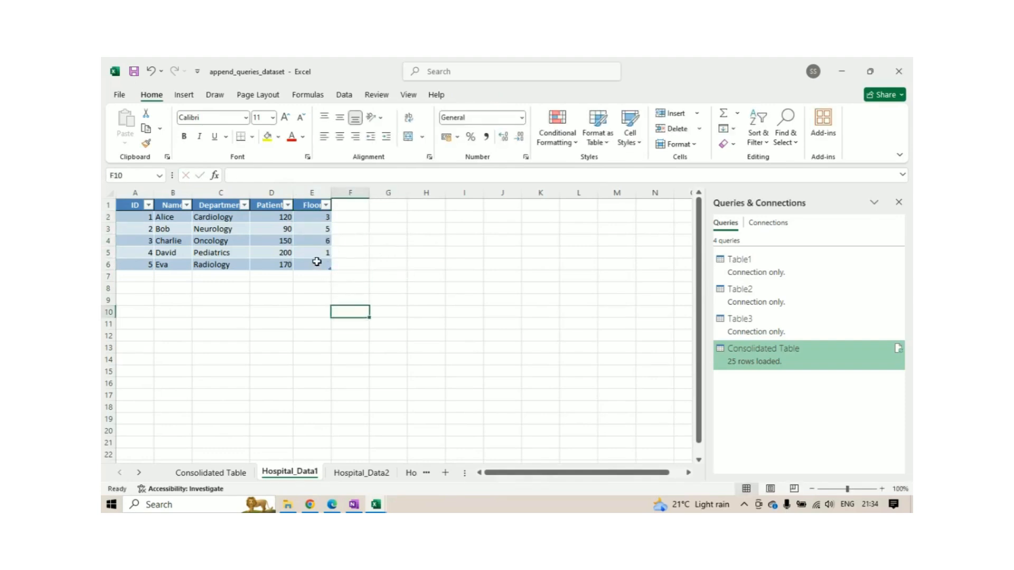
click(321, 274)
text(5)
click(402, 316)
click(327, 277)
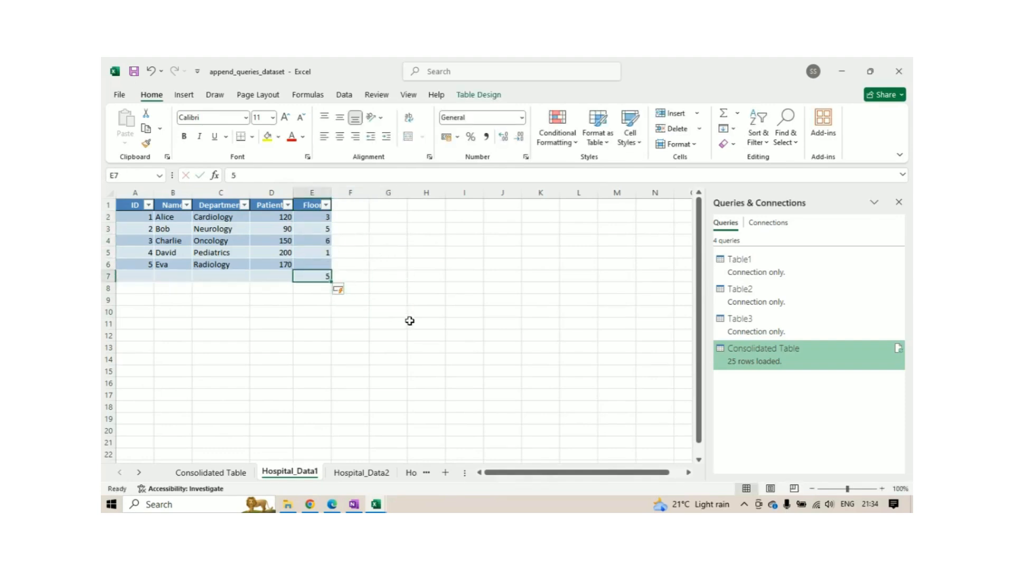
key(Delete)
click(386, 328)
Enter 6 as the Floor value of the Radiology row and delete the empty row 7 below it.
click(321, 268)
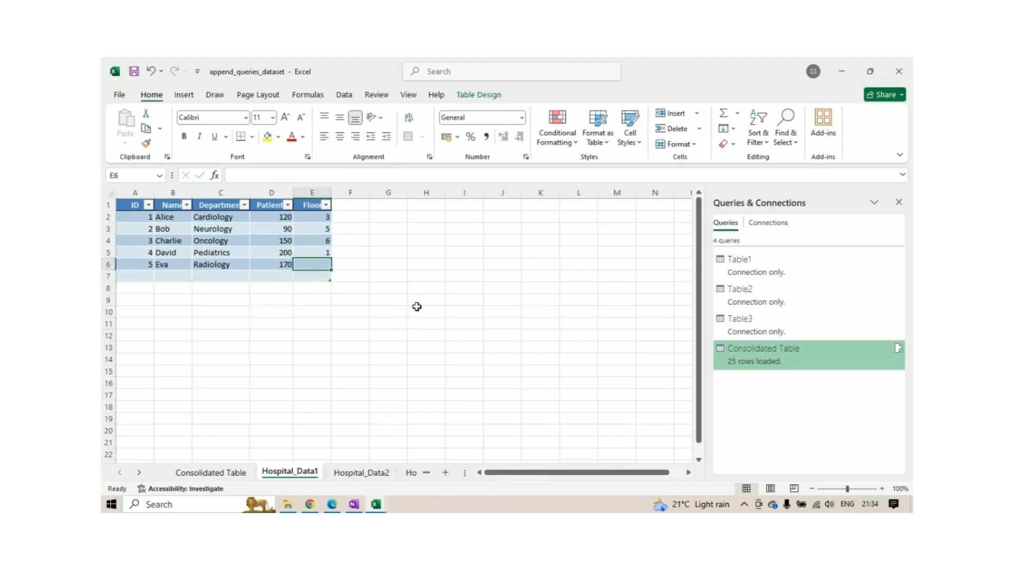
text(6)
click(417, 307)
right_click(112, 277)
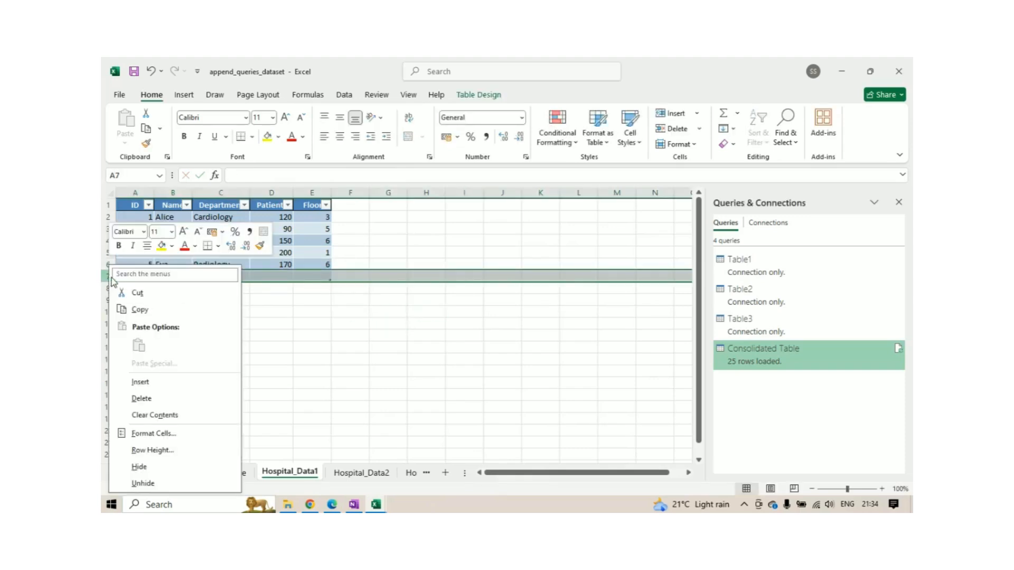
click(148, 399)
click(394, 356)
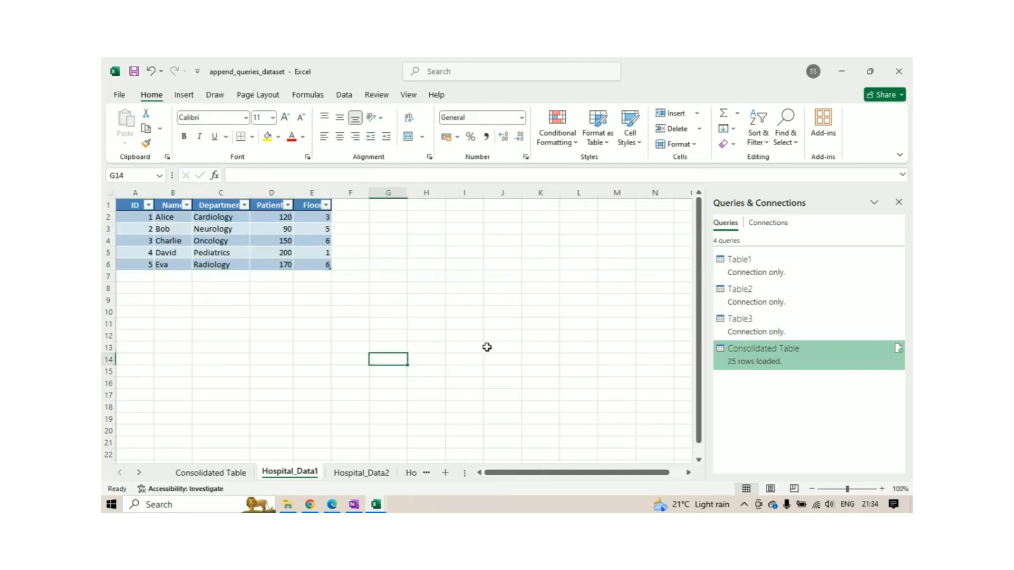
Open the Table1 query in the Power Query Editor and inspect its Patients and Floor columns.
click(749, 272)
double_click(749, 272)
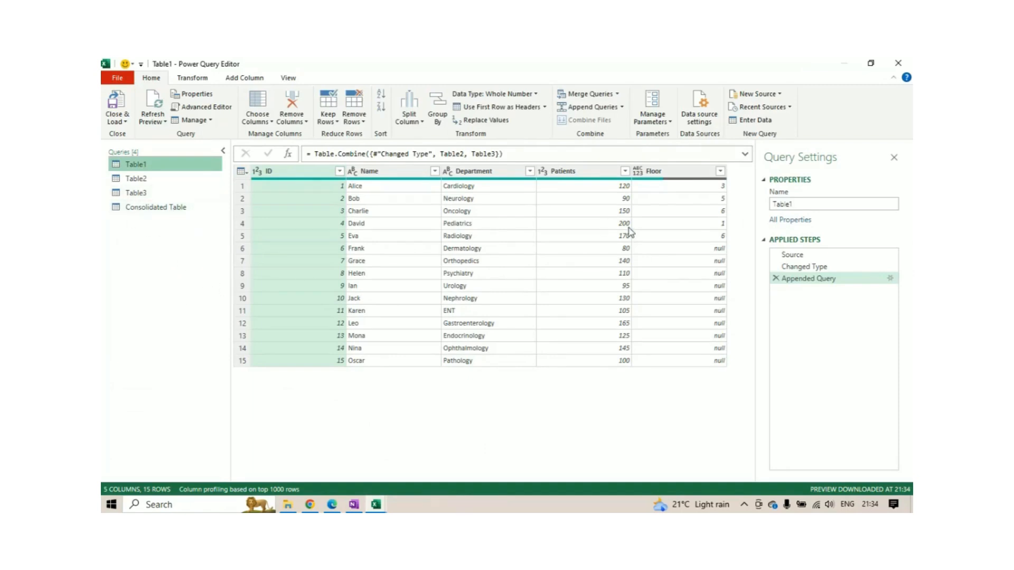
click(679, 175)
click(597, 174)
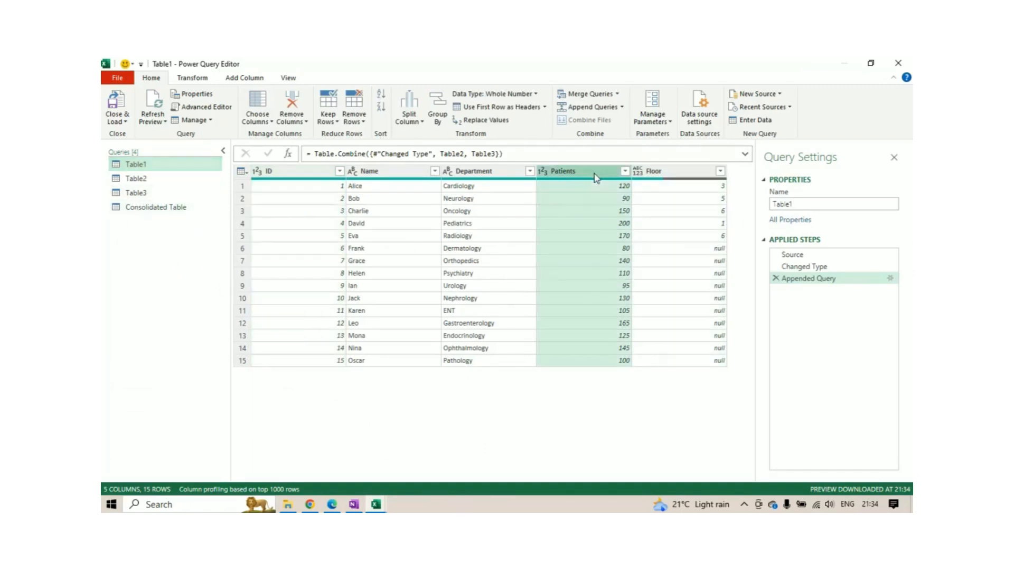
click(665, 177)
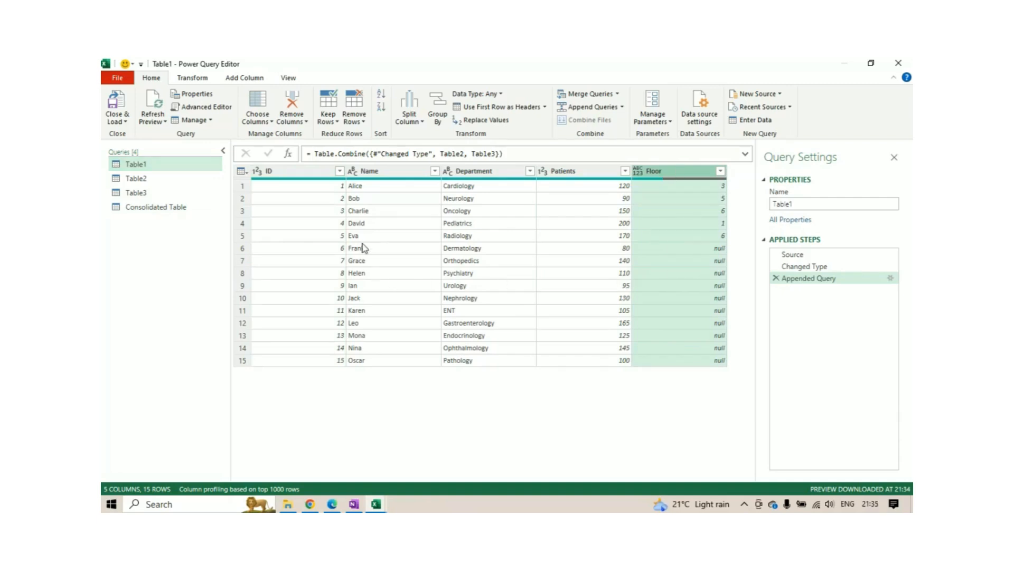
Check the columns of the Table2 and Table3 queries against those of the appended Table1 query.
click(153, 183)
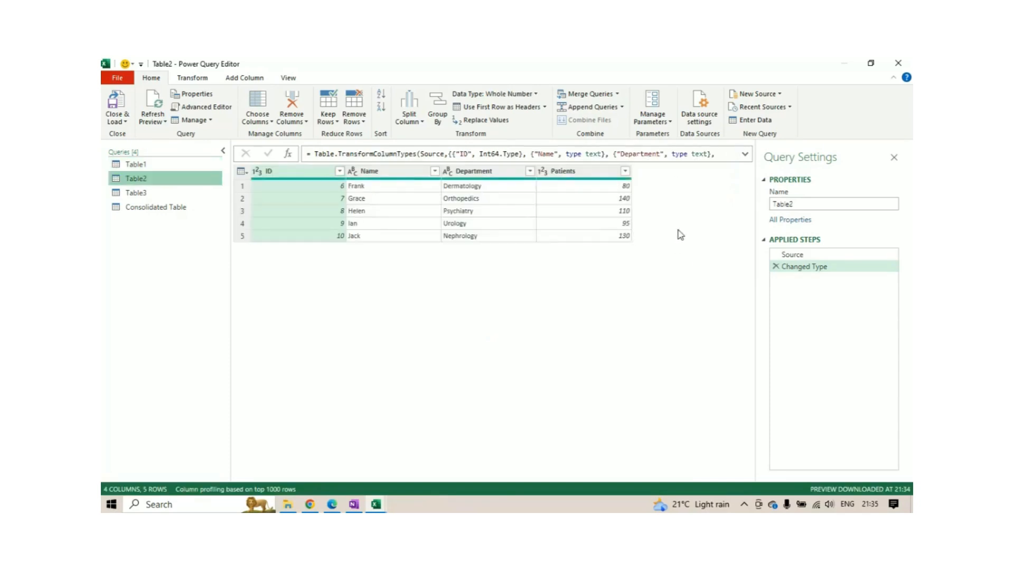
click(191, 196)
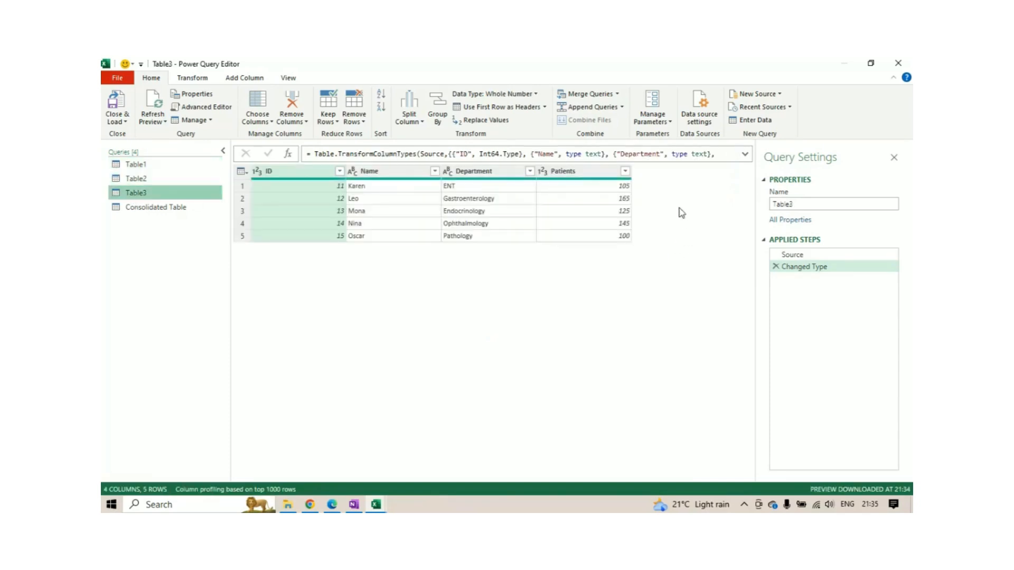
click(139, 165)
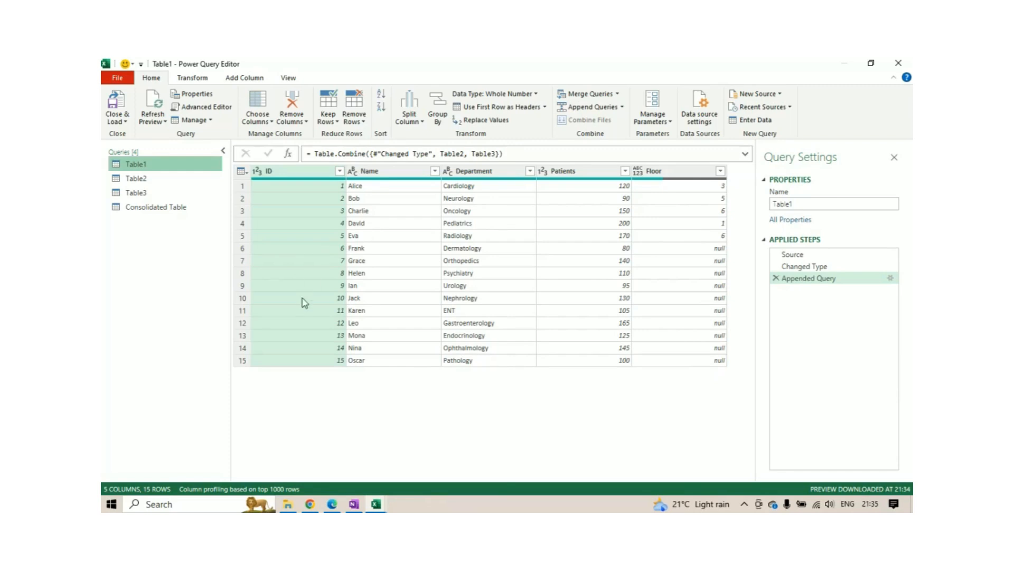
click(390, 172)
click(306, 173)
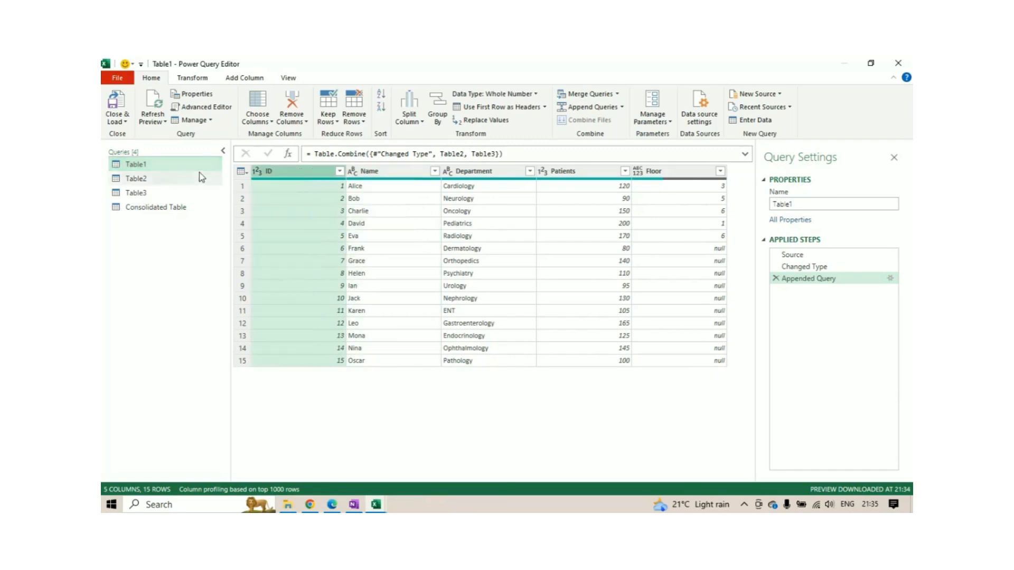
Close the Power Query Editor and load the queries back into the workbook.
click(117, 120)
click(135, 130)
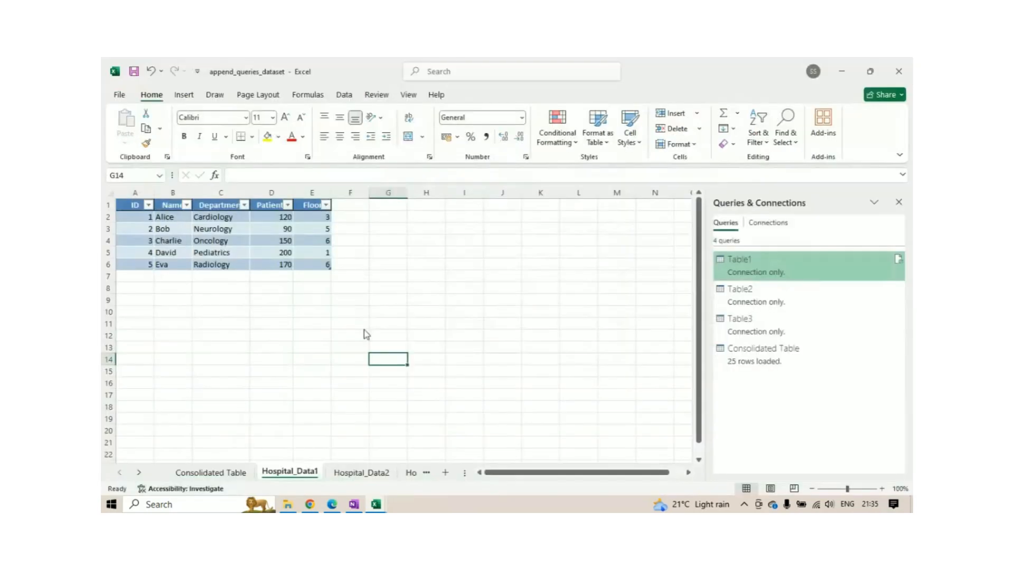